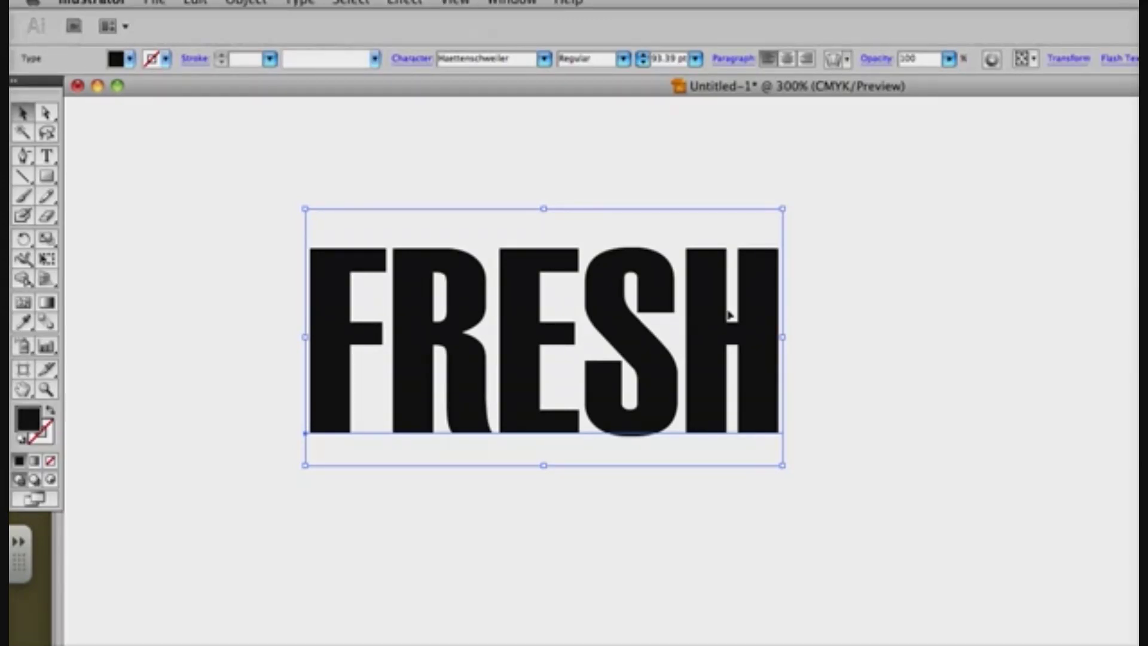
# Set the first letter F of FRESH in the Garamond font and change it to lowercase
pyautogui.click(47, 156)
pyautogui.moveTo(308, 335); pyautogui.dragTo(389, 335)
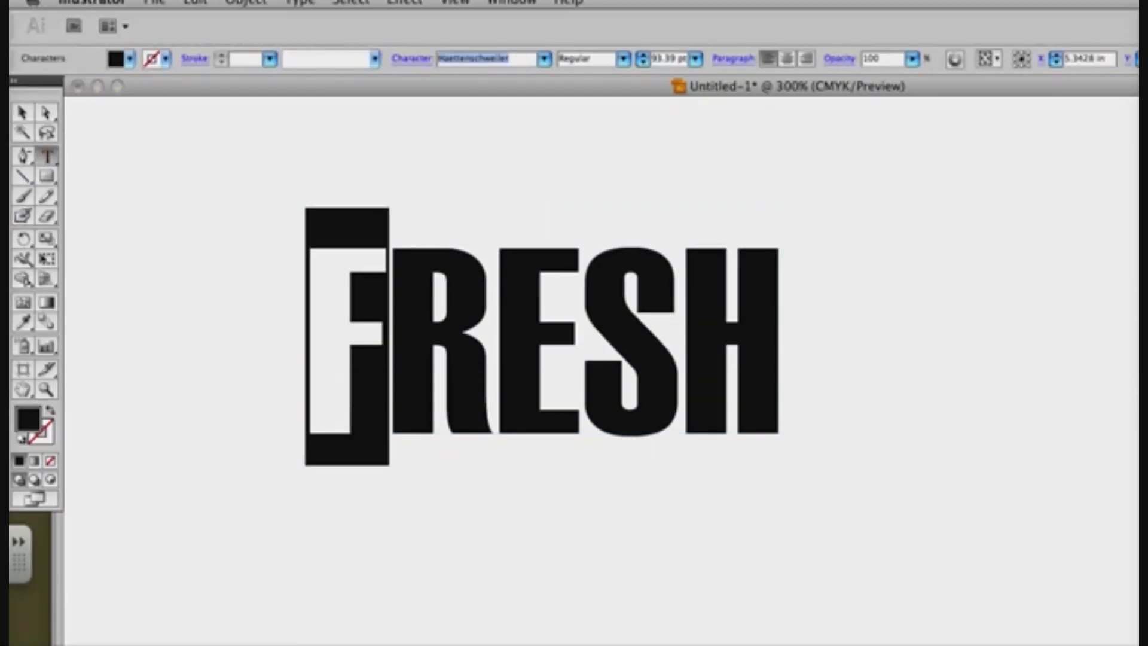
pyautogui.write('Garamond')
pyautogui.press('Return')
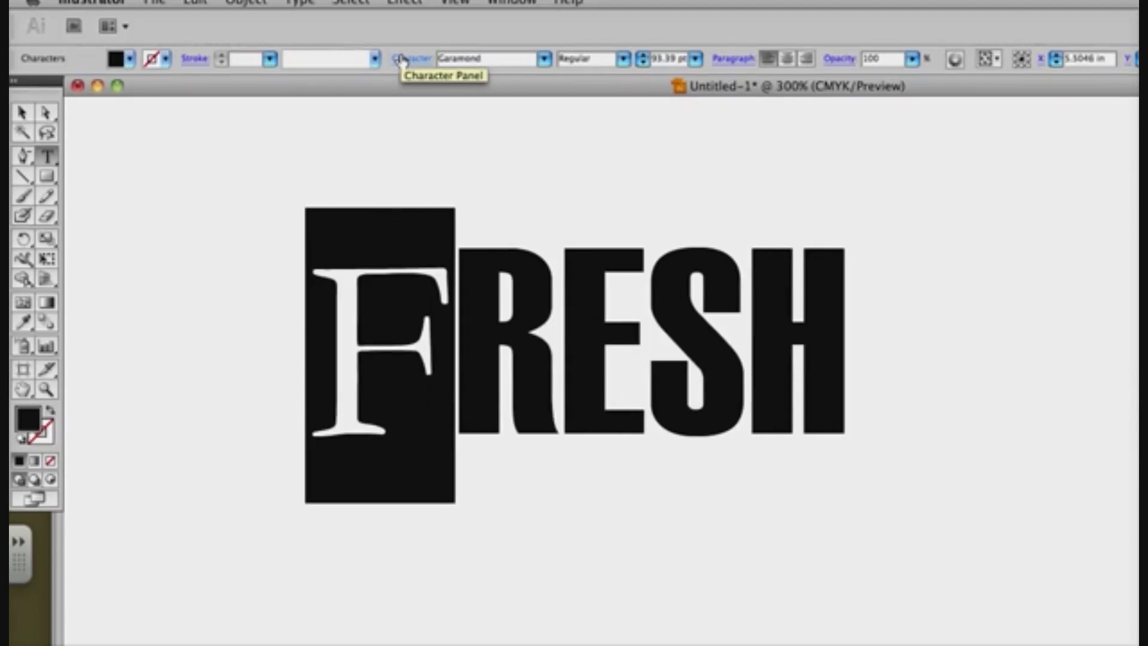
pyautogui.click(299, 1)
pyautogui.moveTo(431, 249)
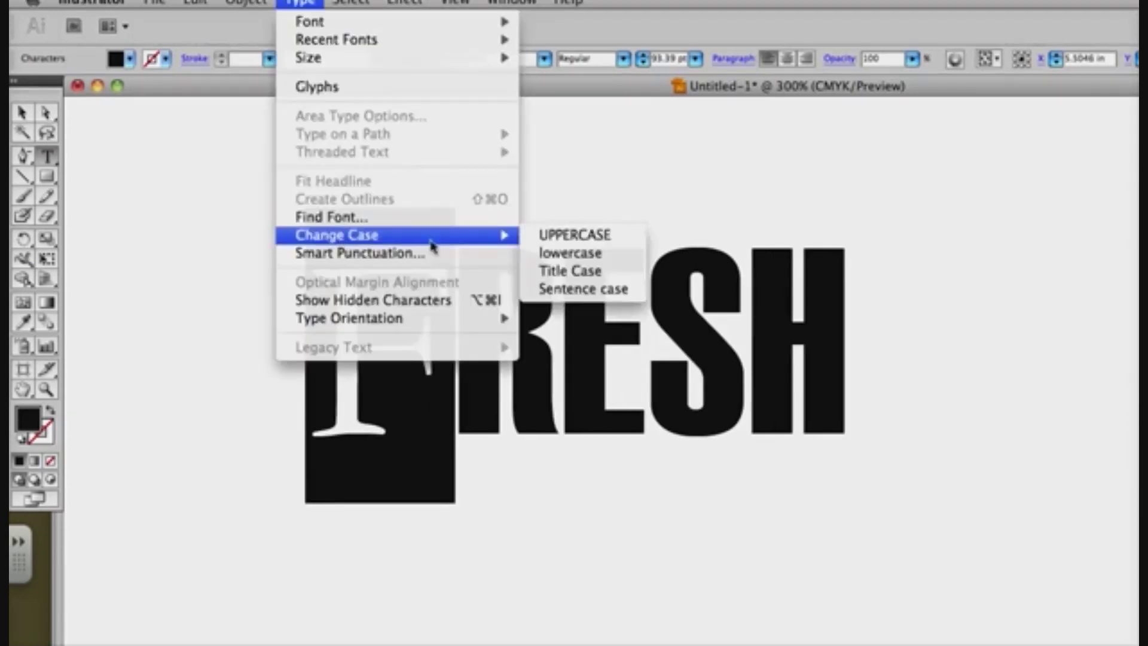
pyautogui.click(568, 254)
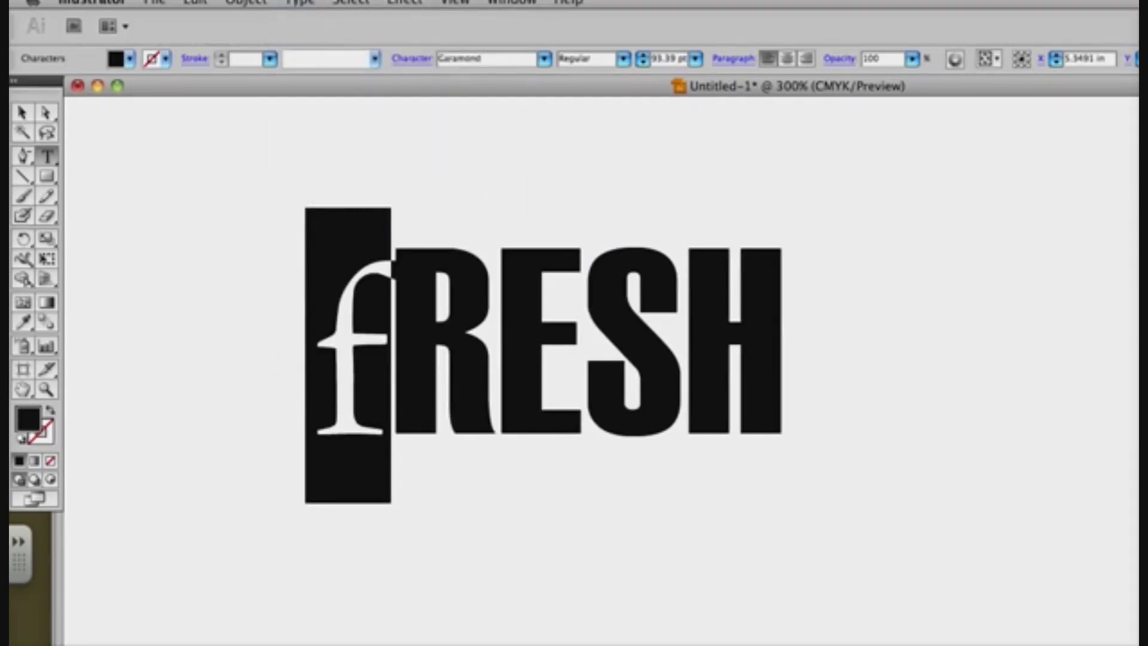
# Change the lowercase f to Adobe Garamond Pro in the Bold Italic style
pyautogui.click(623, 58)
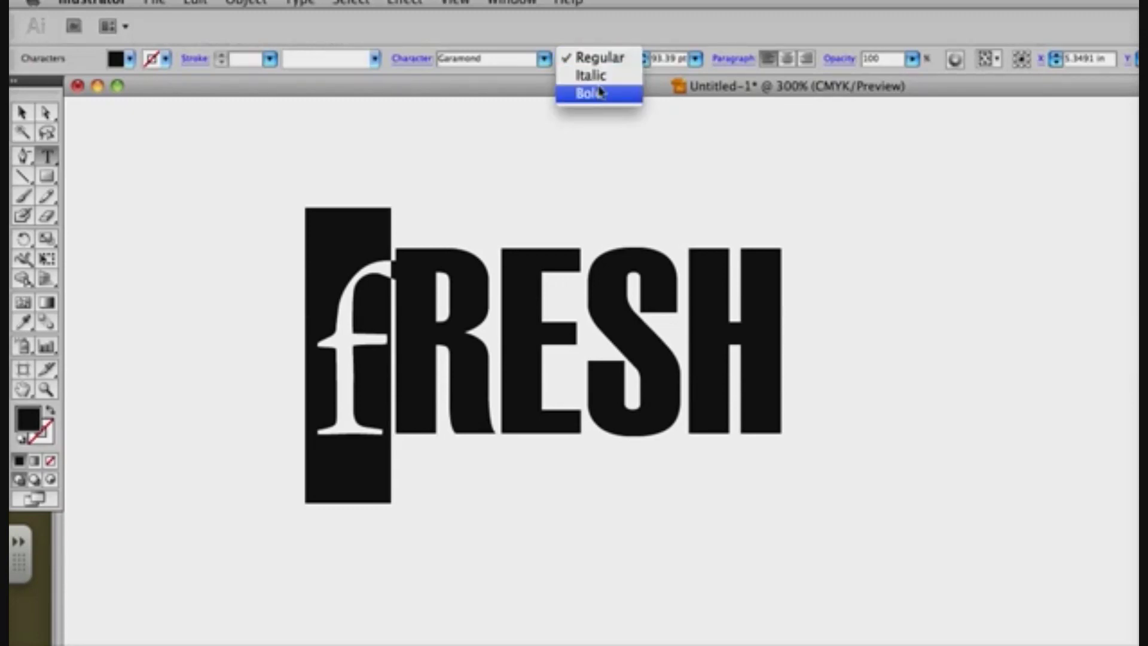
pyautogui.click(600, 76)
pyautogui.click(544, 58)
pyautogui.click(592, 97)
pyautogui.click(545, 58)
pyautogui.click(533, 36)
pyautogui.click(623, 58)
pyautogui.click(616, 113)
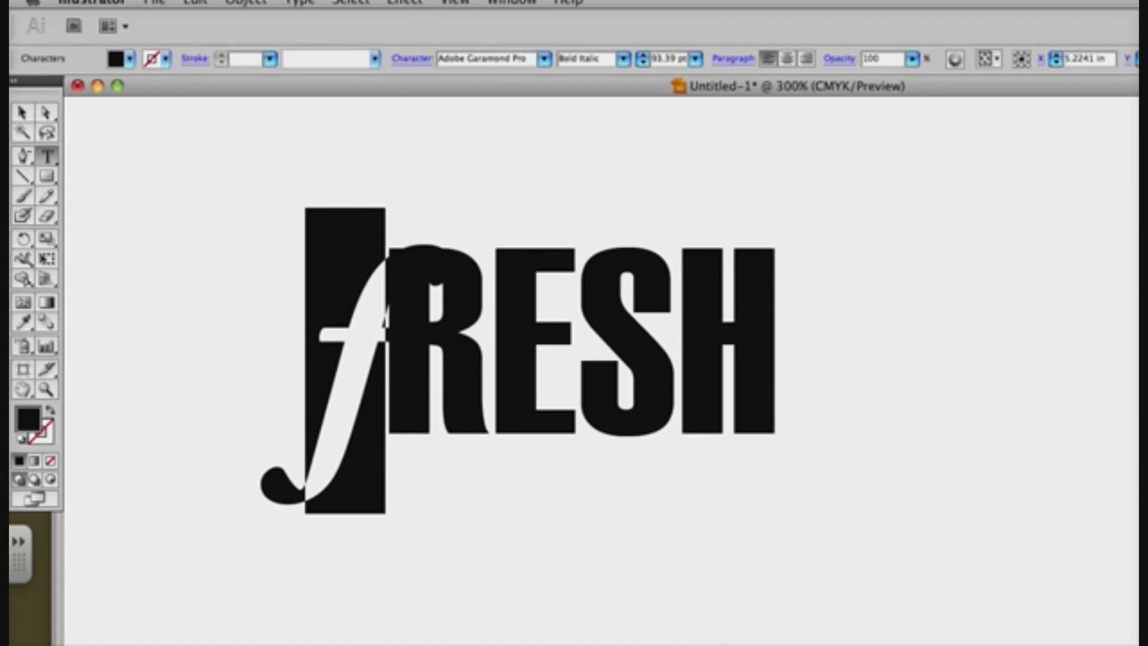
pyautogui.click(21, 112)
pyautogui.press('super+a')
pyautogui.click(247, 3)
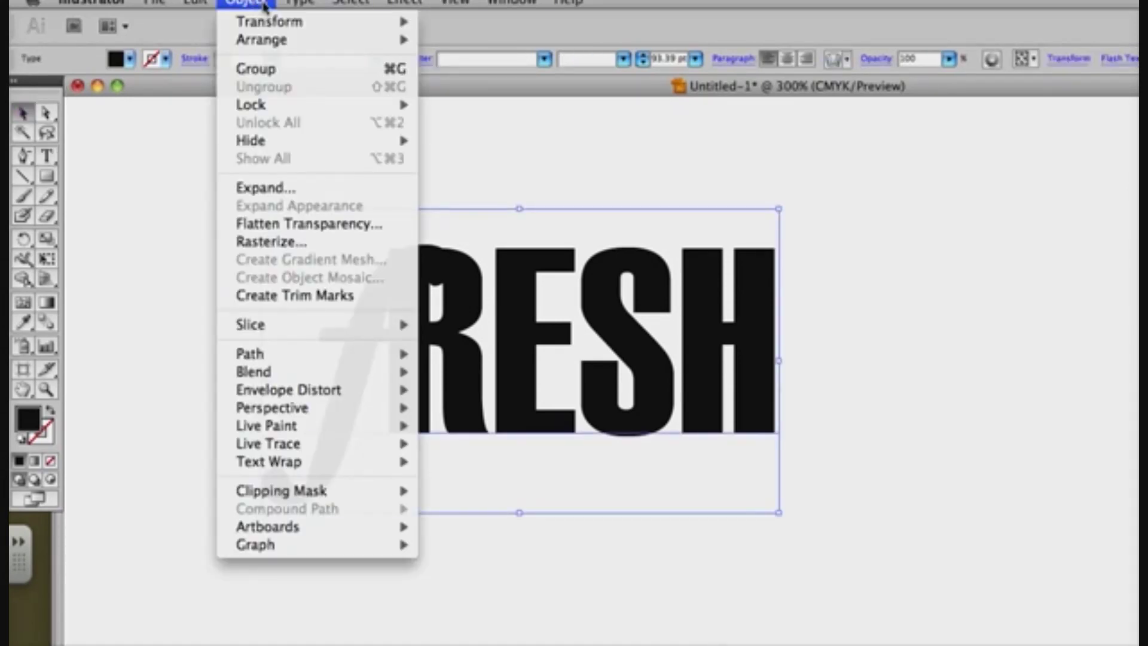
pyautogui.moveTo(299, 3)
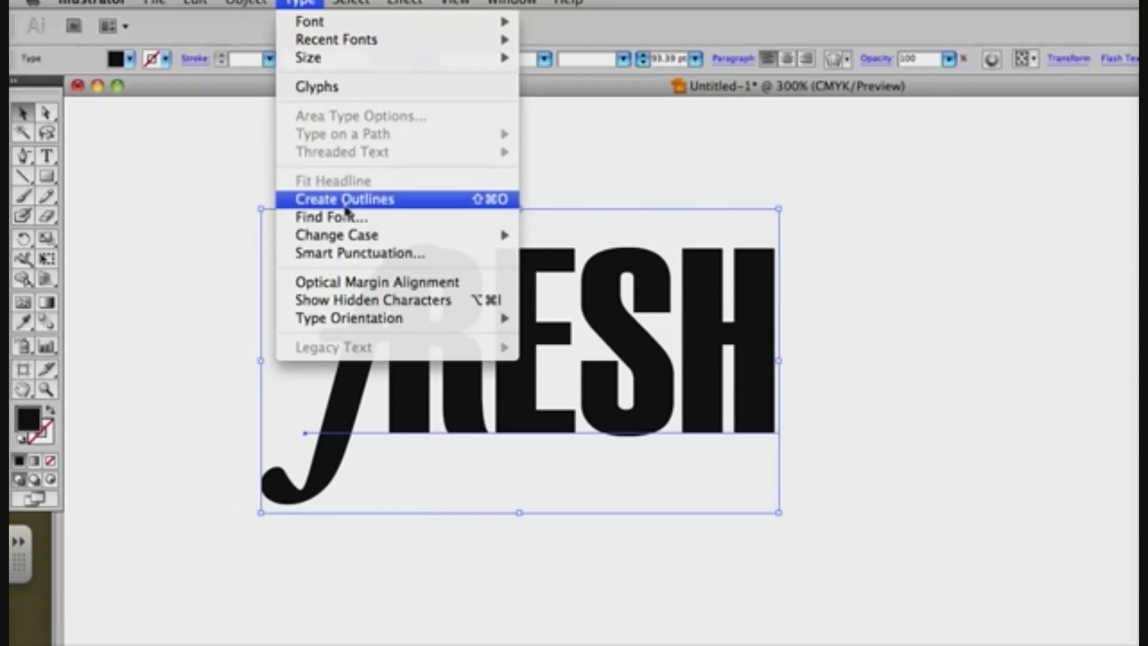
pyautogui.click(193, 177)
pyautogui.click(193, 177)
# Replace the final H with a lowercase h in the same Adobe Garamond Pro Bold Italic as the f
pyautogui.doubleClick(373, 364)
pyautogui.moveTo(384, 363); pyautogui.dragTo(305, 362)
pyautogui.press('cmd+c')
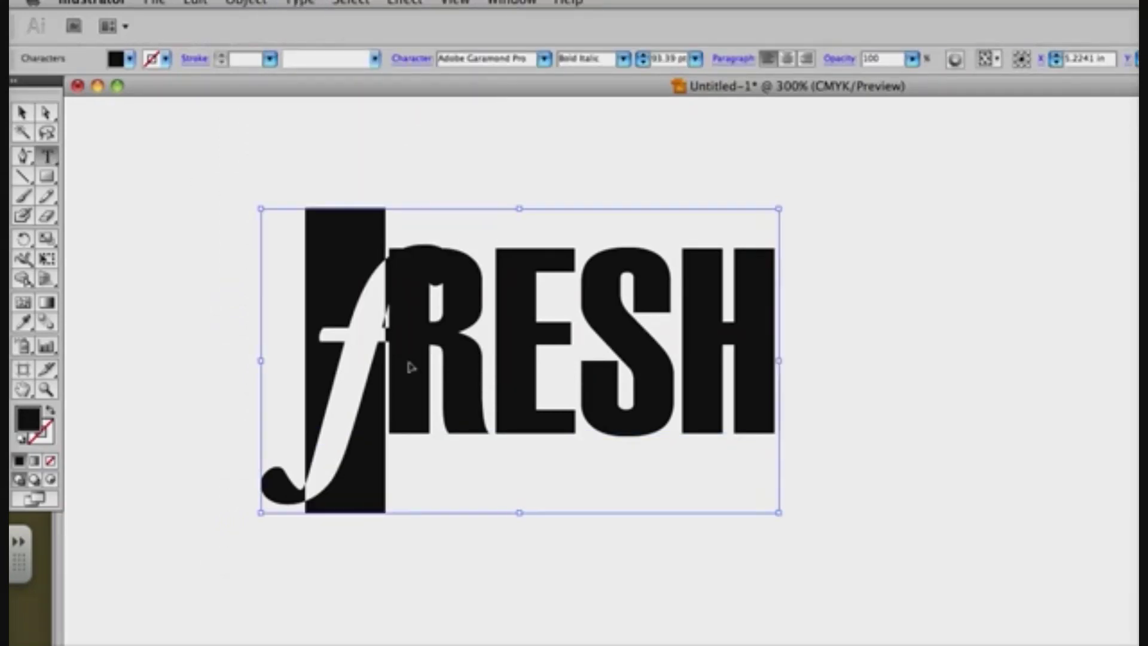
pyautogui.moveTo(680, 362); pyautogui.dragTo(796, 367)
pyautogui.press('cmd+v')
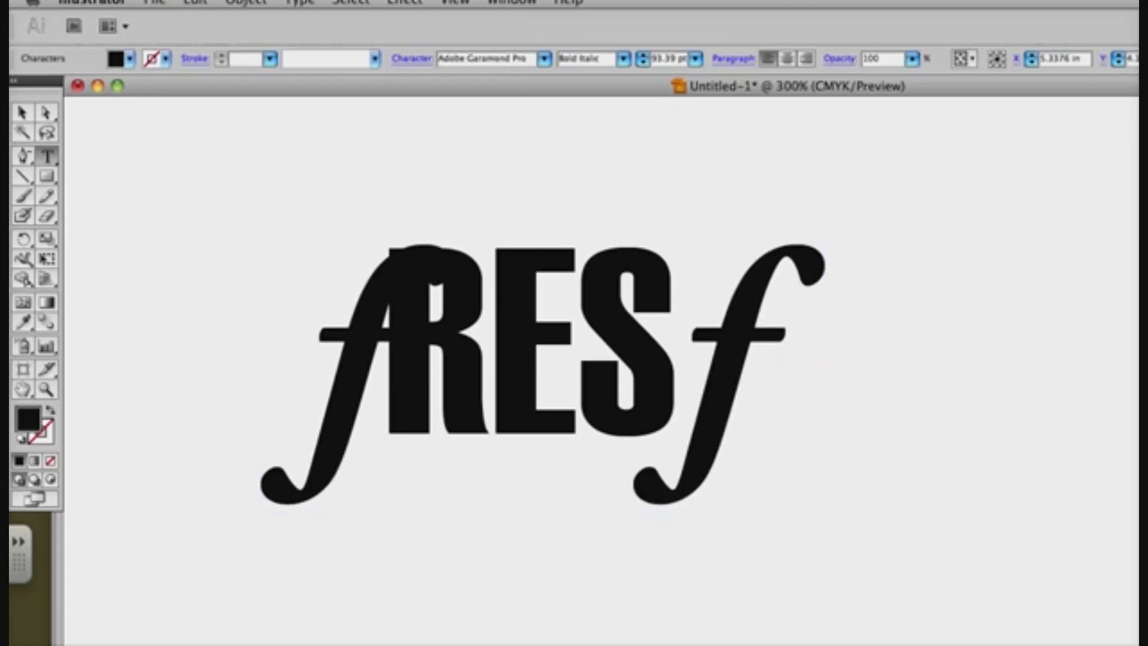
pyautogui.hotkey('shift', 'Left')
pyautogui.write('h')
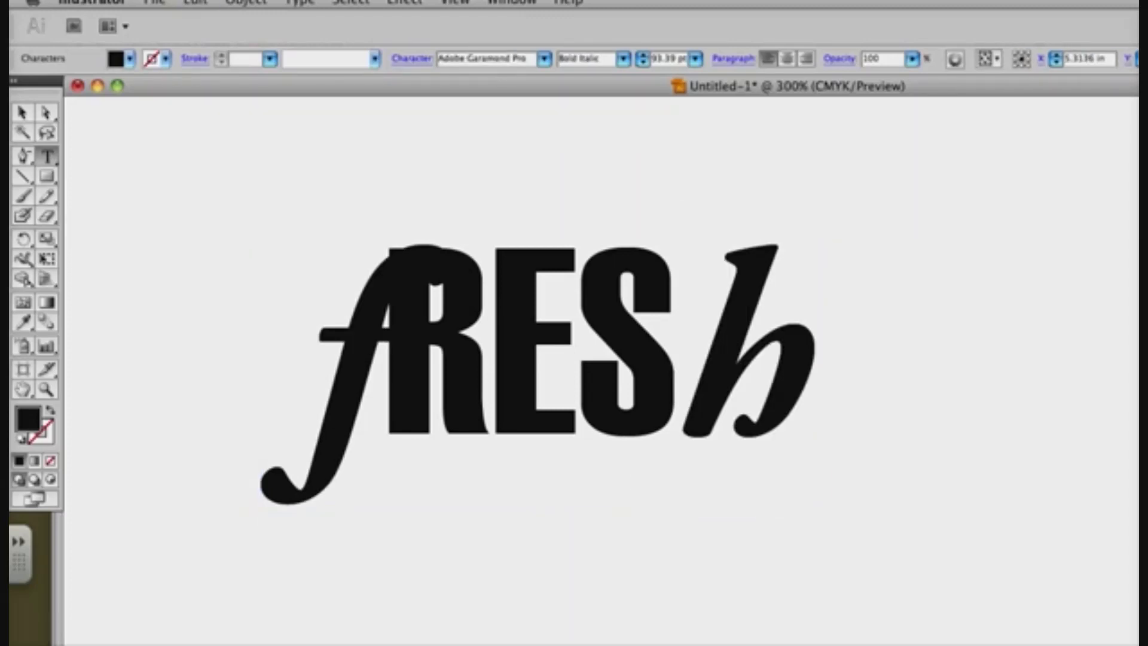
# Convert the whole word to outlines and ungroup it into separate letters
pyautogui.press('Escape')
pyautogui.click(300, 2)
pyautogui.click(371, 195)
pyautogui.click(246, 1)
pyautogui.click(256, 84)
pyautogui.click(674, 159)
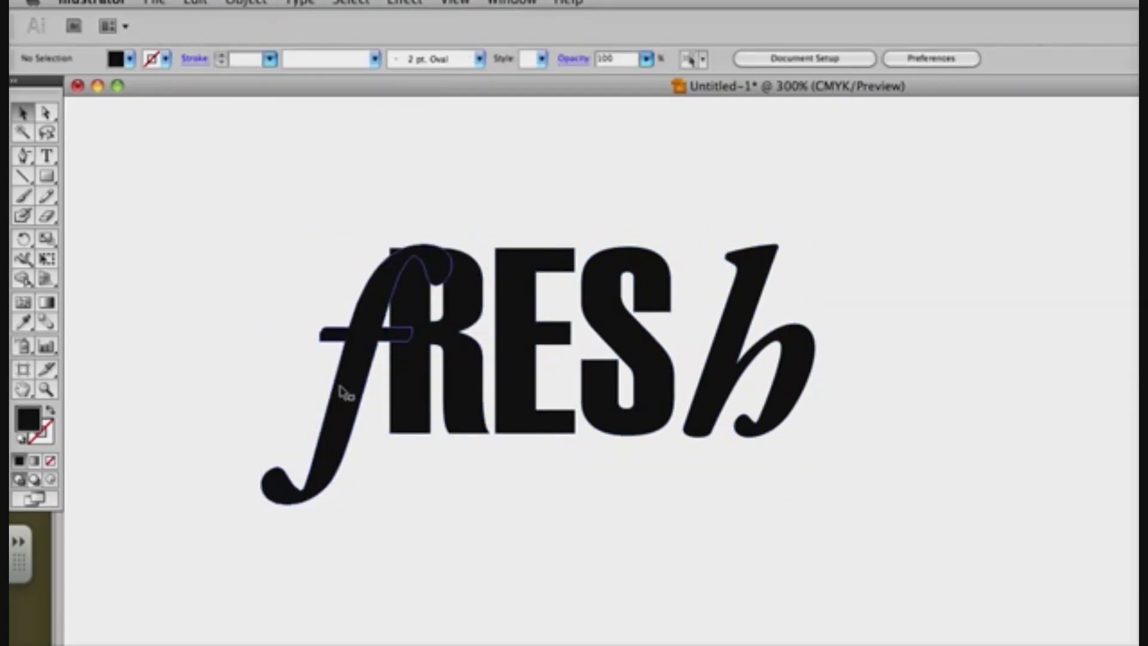
# Enlarge the f and h together and move them so the f's crossbar meets the top of the R
pyautogui.click(341, 390)
pyautogui.keyDown('shift'); pyautogui.click(807, 366); pyautogui.keyUp('shift')
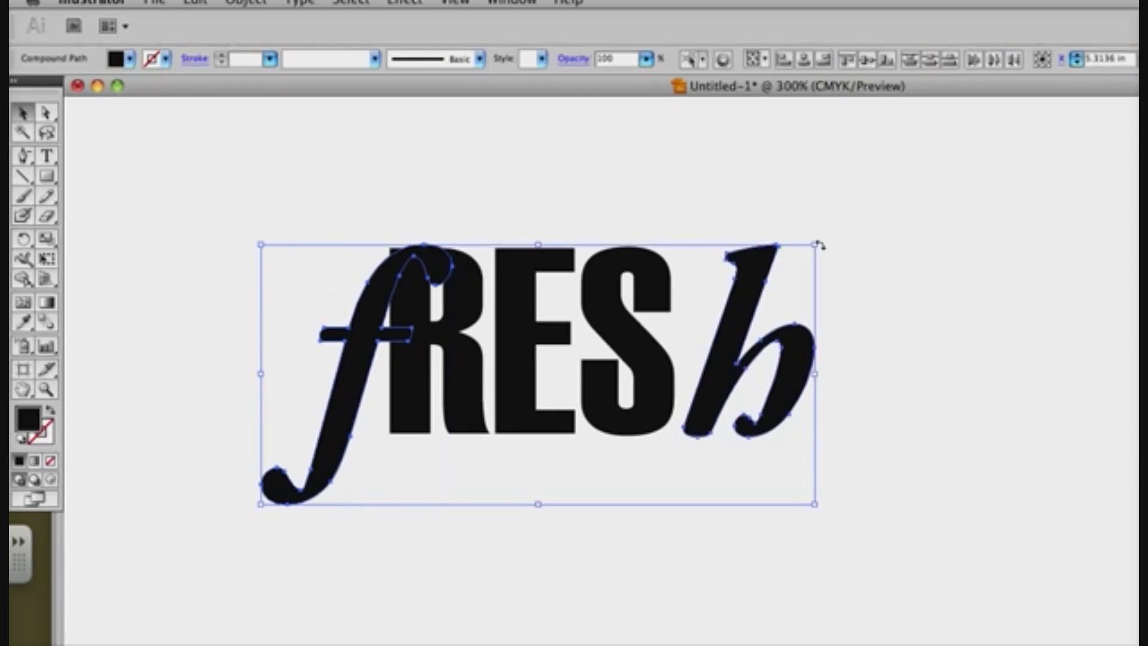
pyautogui.moveTo(817, 243); pyautogui.dragTo(1055, 127)
pyautogui.moveTo(915, 326); pyautogui.dragTo(846, 323)
# Fine-tune the position of the f and h so the crossbar's upper edge aligns with the R's top edge
pyautogui.press('z')
pyautogui.press('super+shift+a')
pyautogui.moveTo(294, 210); pyautogui.dragTo(495, 296)
pyautogui.press('v')
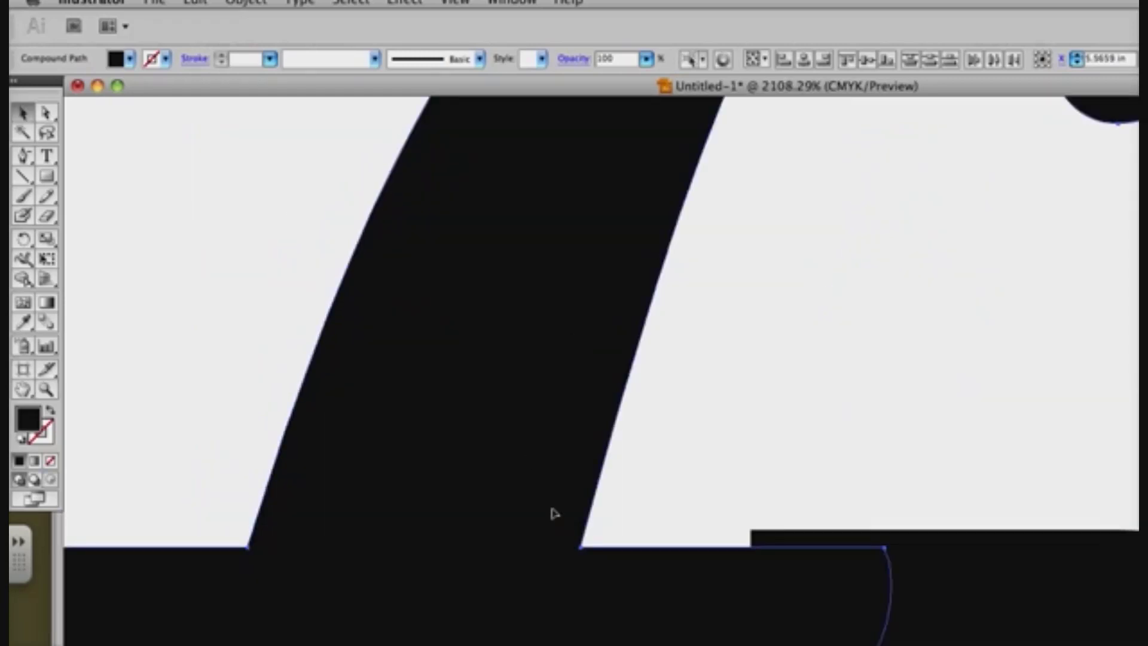
pyautogui.press('Up')
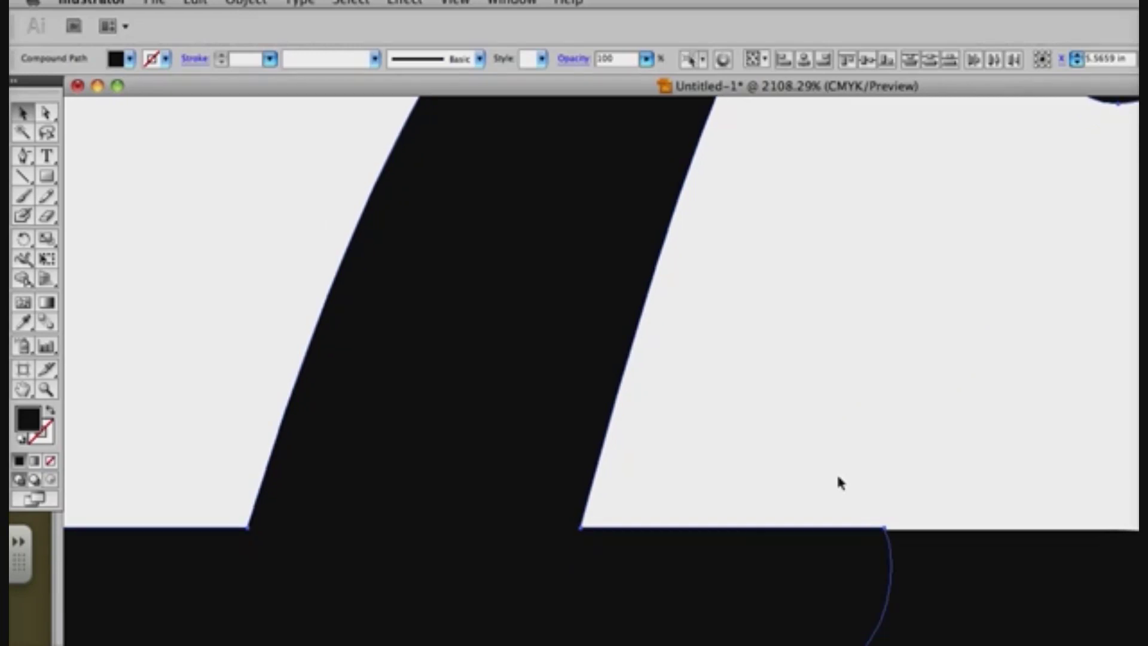
pyautogui.moveTo(688, 572)
pyautogui.mouseDown()
pyautogui.moveTo(686, 591)
pyautogui.moveTo(704, 582)
pyautogui.mouseUp()
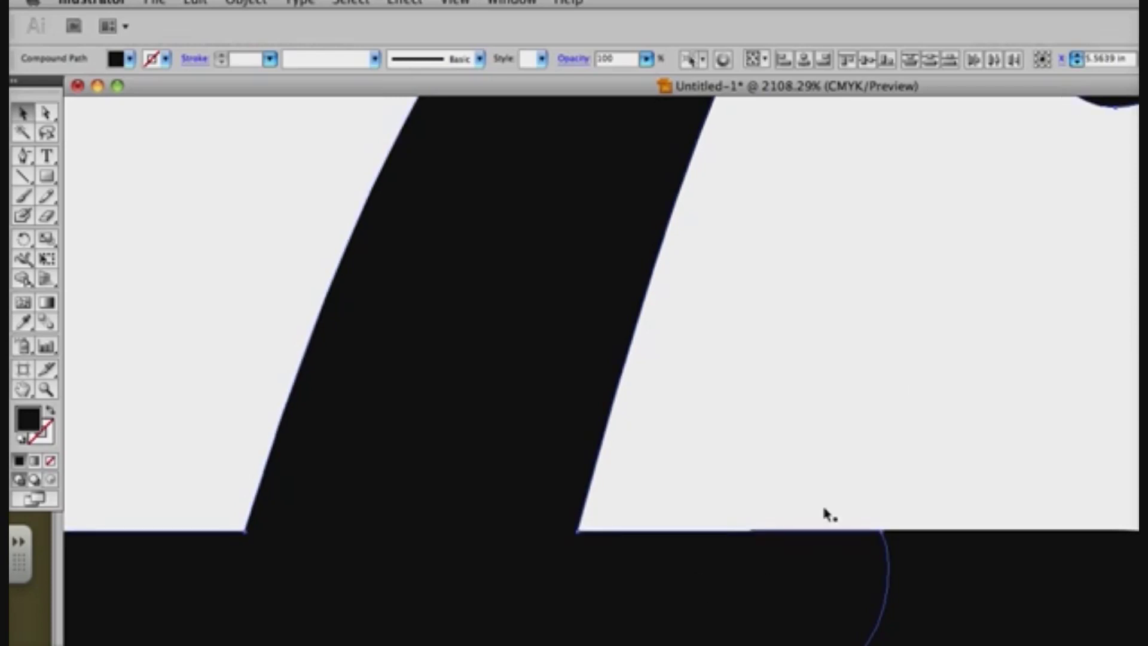
# Move the h horizontally until it sits close beside the S
pyautogui.press('super+minus')
pyautogui.press('super+minus')
pyautogui.press('super+minus')
pyautogui.press('super+minus')
pyautogui.press('super+minus')
pyautogui.press('super+minus')
pyautogui.press('space')
pyautogui.moveTo(984, 458); pyautogui.dragTo(700, 239)
pyautogui.click(848, 189)
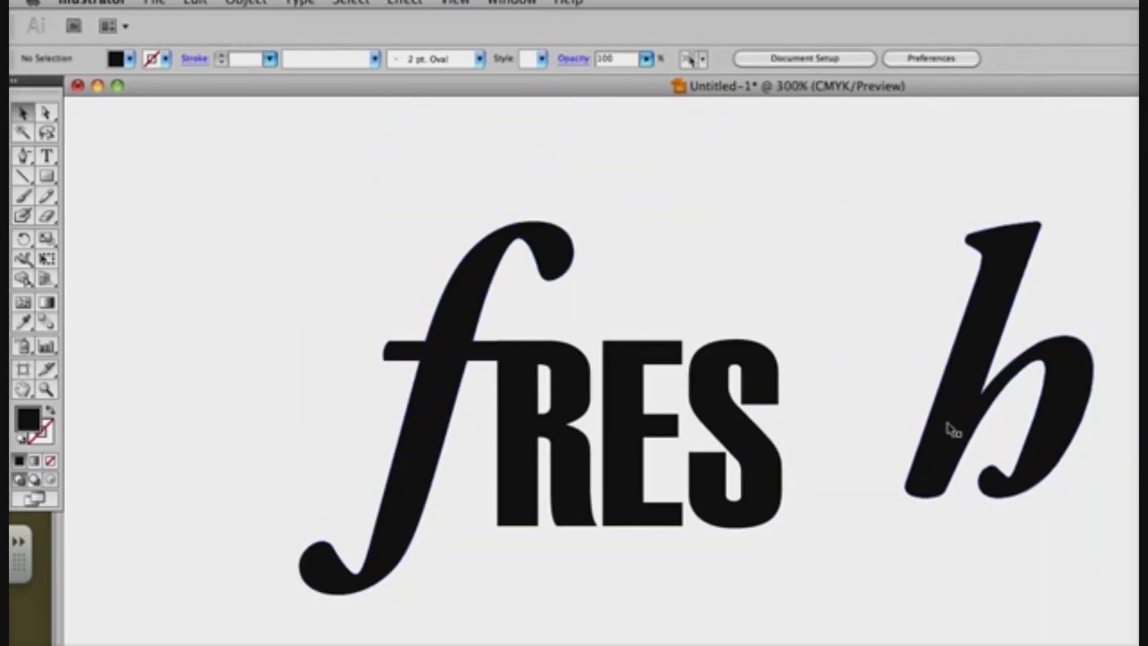
pyautogui.moveTo(954, 429); pyautogui.dragTo(845, 423)
pyautogui.click(957, 574)
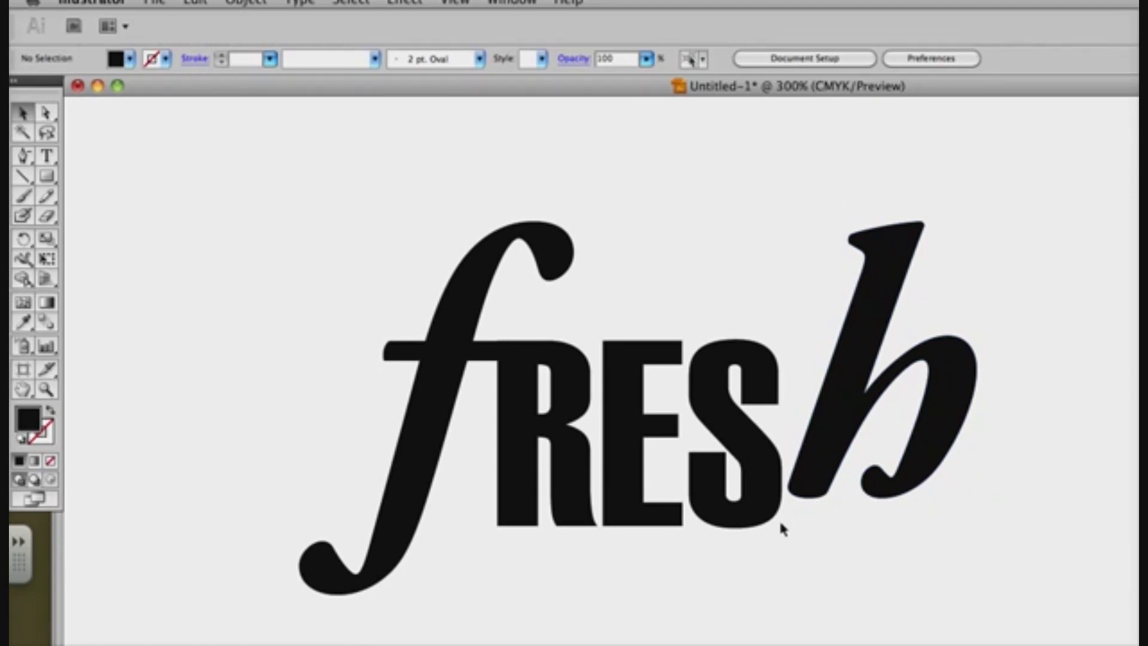
# Place a horizontal guide along the baseline of RES and enlarge the f and h until the h rests on it
pyautogui.press('super+r')
pyautogui.moveTo(787, 107); pyautogui.dragTo(812, 528)
pyautogui.click(449, 318)
pyautogui.keyDown('shift'); pyautogui.click(846, 308); pyautogui.keyUp('shift')
pyautogui.moveTo(977, 595); pyautogui.dragTo(1043, 630)
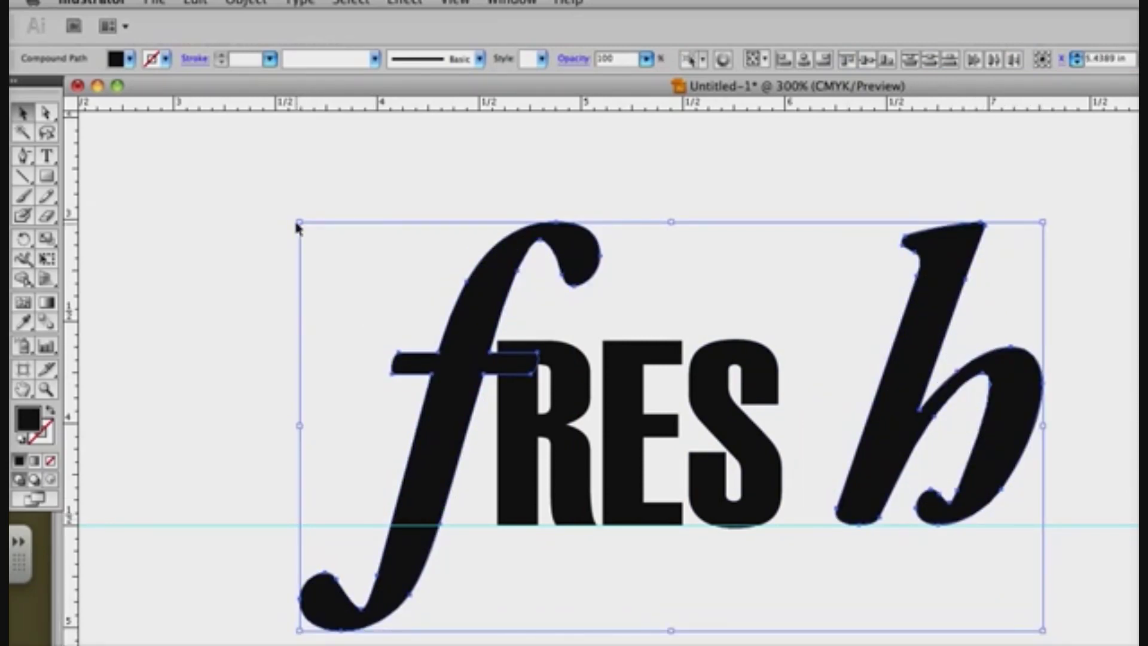
# Scale the f and h further so the crossbar lines up with the R's top, and move the h against the S
pyautogui.moveTo(299, 222); pyautogui.dragTo(260, 200)
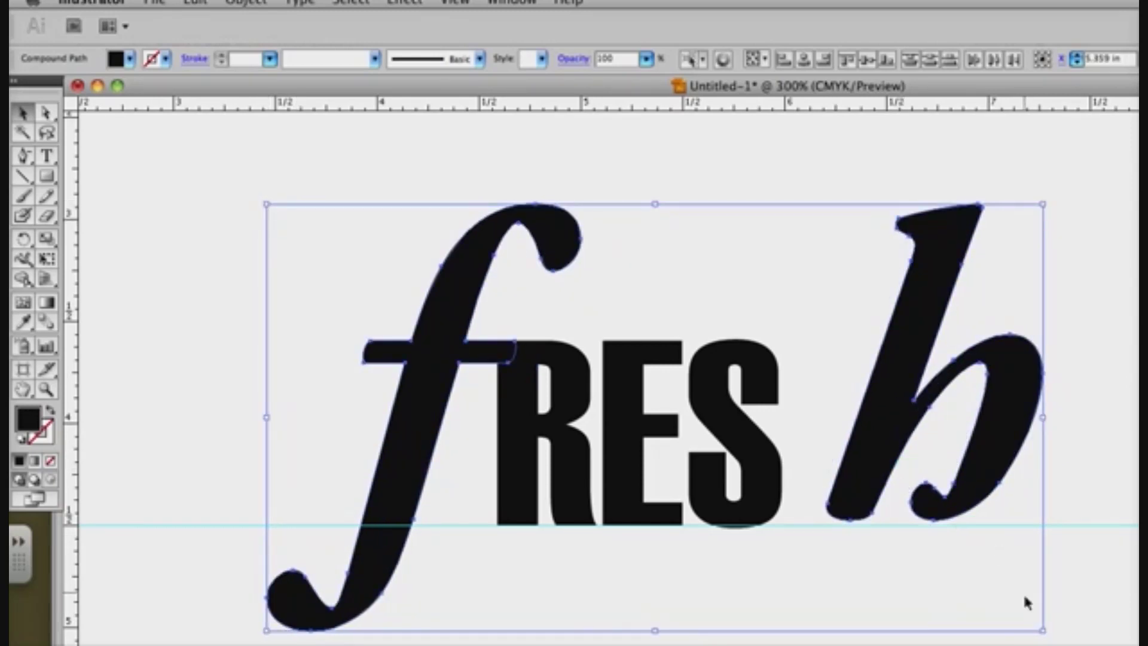
pyautogui.moveTo(1046, 639); pyautogui.dragTo(1059, 644)
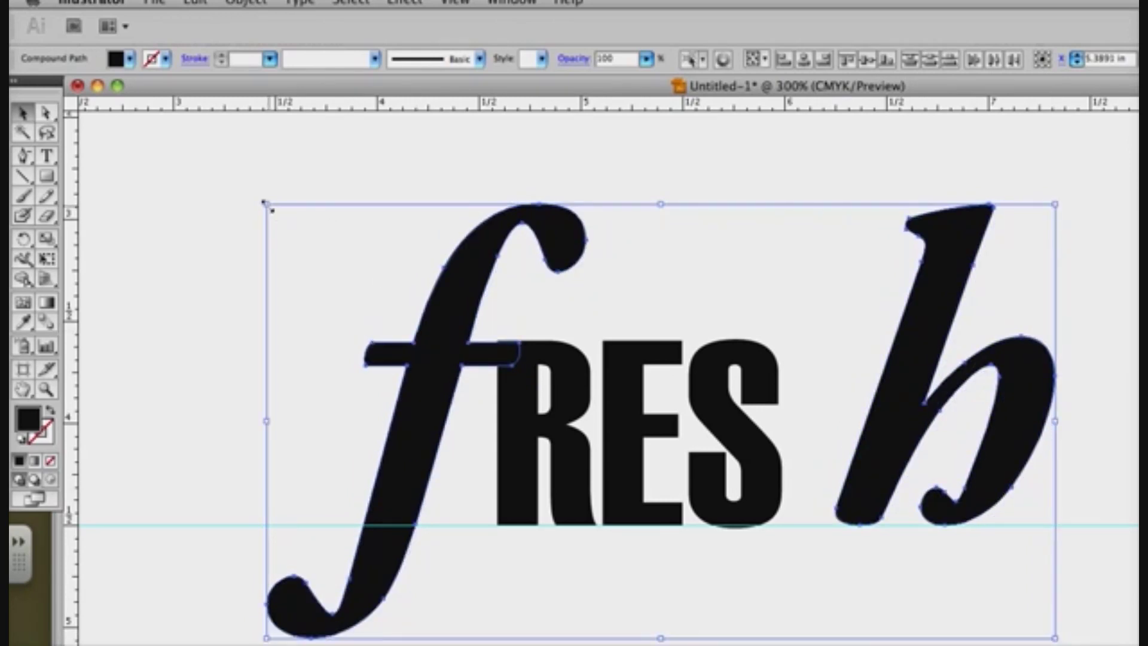
pyautogui.moveTo(266, 204); pyautogui.dragTo(263, 201)
pyautogui.click(1135, 460)
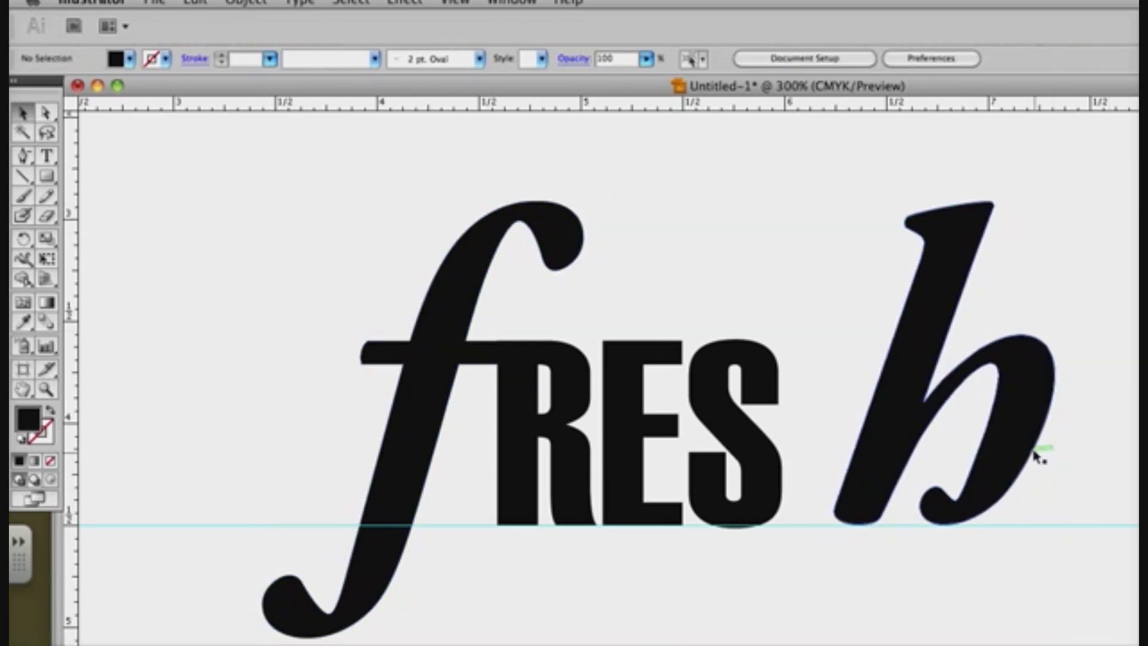
pyautogui.moveTo(1017, 441); pyautogui.dragTo(962, 441)
pyautogui.click(713, 569)
# Shear the letters RES so they slant like the italic f and h
pyautogui.click(554, 479)
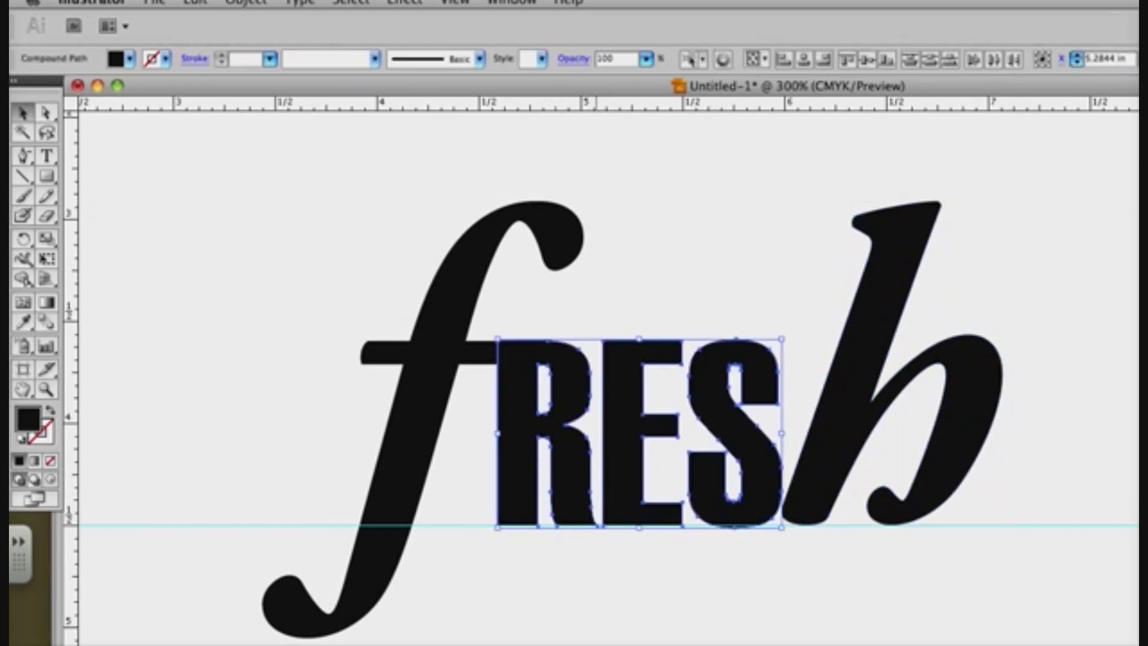
pyautogui.moveTo(1136, 164); pyautogui.dragTo(246, 152)
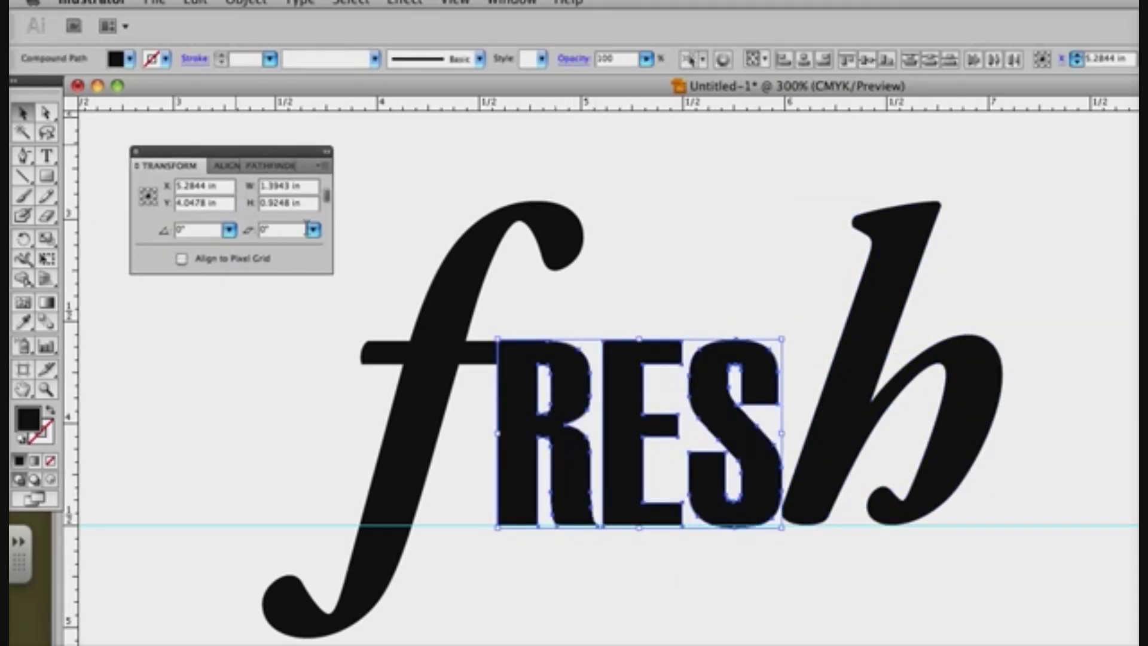
pyautogui.click(272, 230)
pyautogui.press('Return')
pyautogui.click(197, 123)
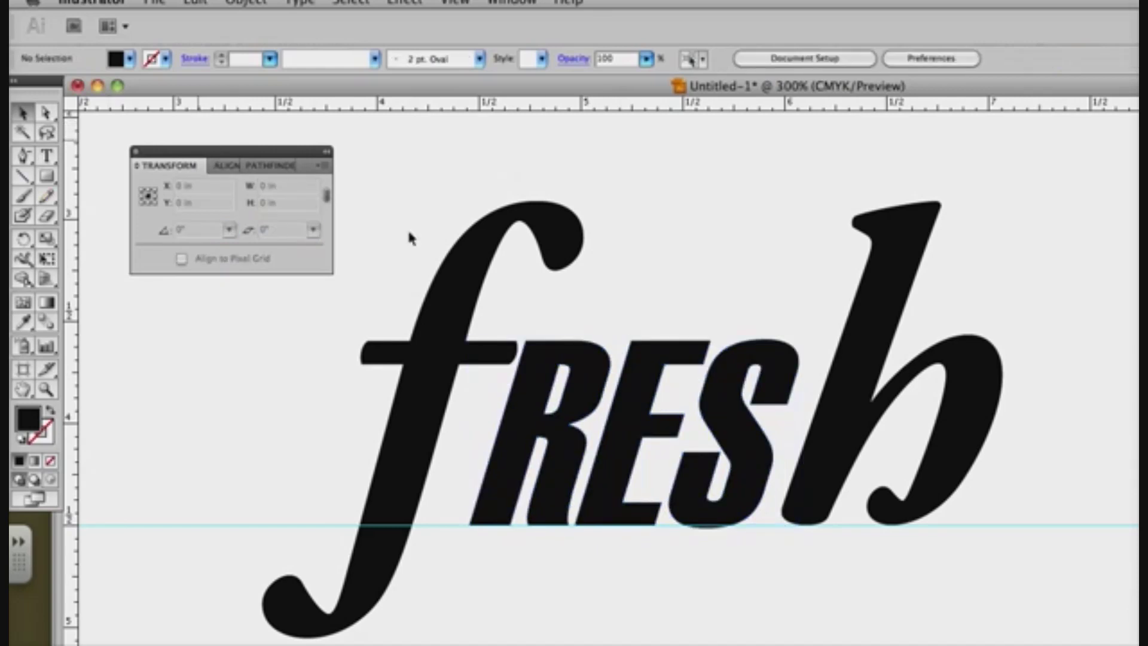
# Close the gaps in the word by moving the f and h inward so they join the slanted RES
pyautogui.click(819, 455)
pyautogui.moveTo(464, 306); pyautogui.dragTo(485, 312)
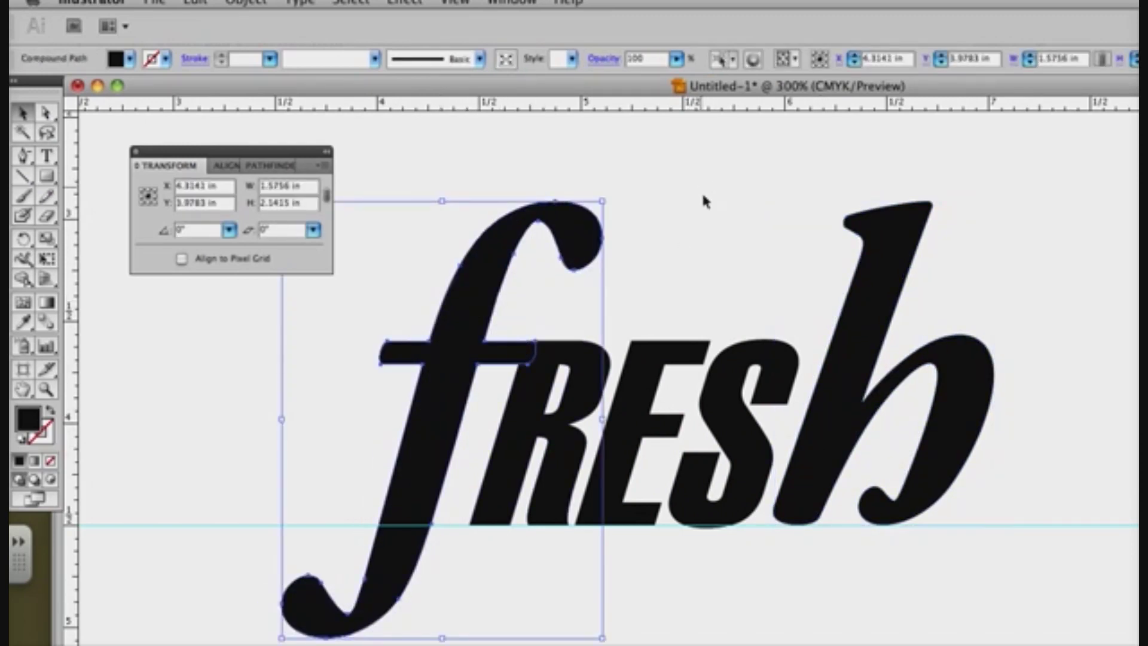
pyautogui.press('Right')
pyautogui.press('Right')
pyautogui.press('Right')
pyautogui.press('Right')
pyautogui.click(765, 157)
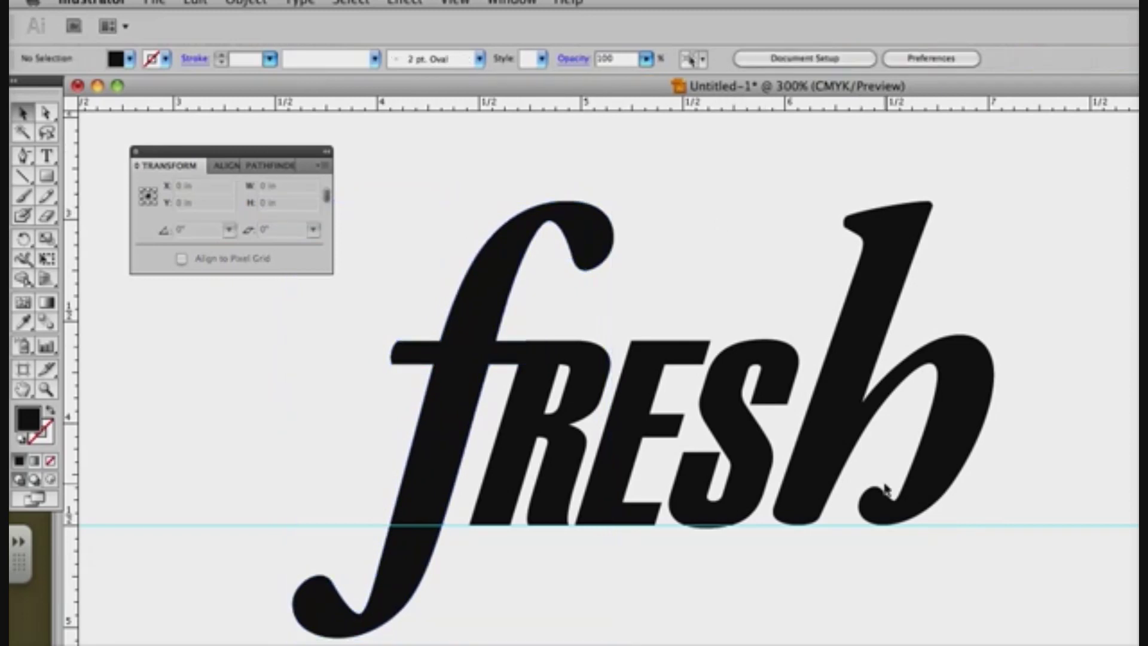
pyautogui.click(825, 465)
pyautogui.press('Left')
pyautogui.click(1071, 370)
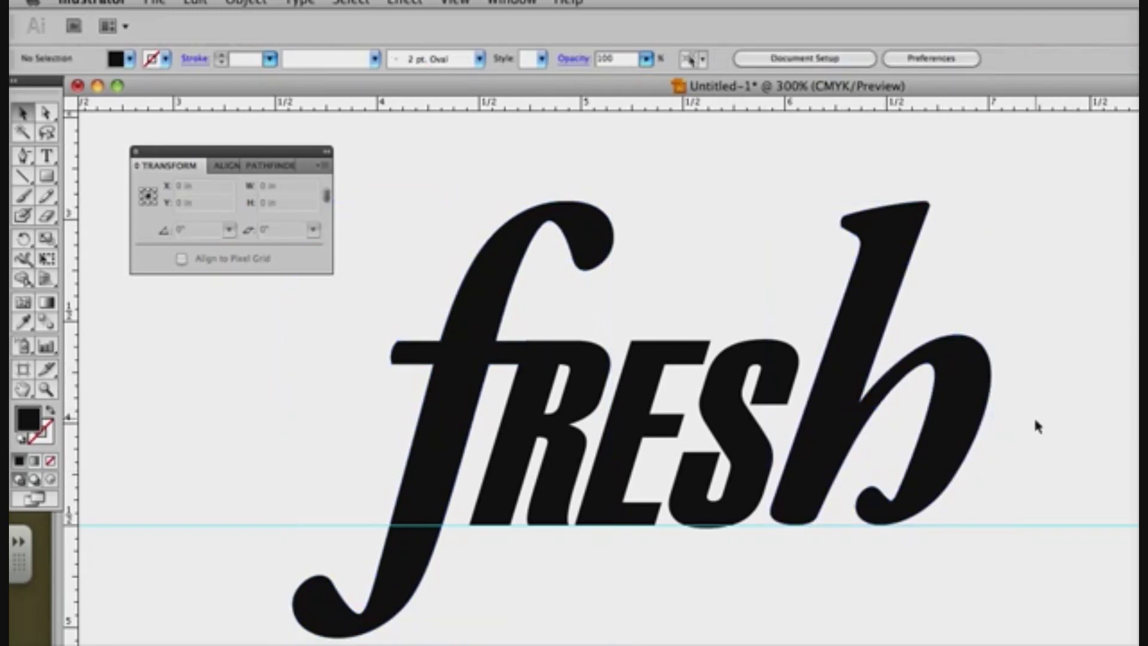
# Merge all the letters of the word with the Pathfinder Unite shape mode
pyautogui.press('super+minus')
pyautogui.moveTo(940, 418); pyautogui.dragTo(894, 309)
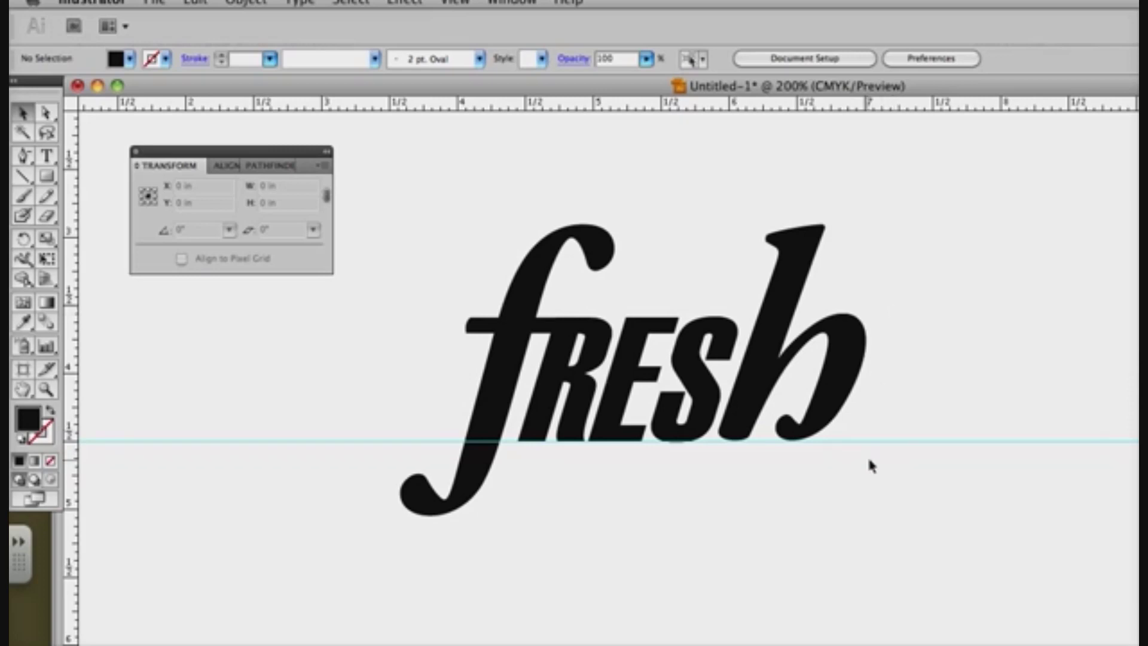
pyautogui.moveTo(873, 508); pyautogui.dragTo(451, 280)
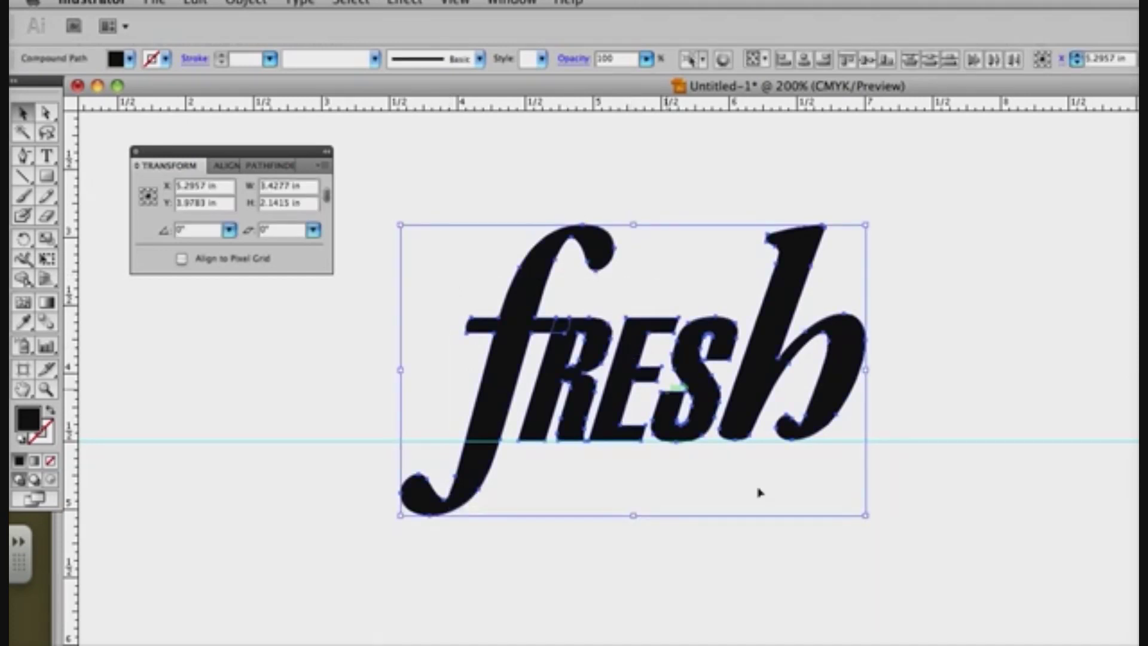
pyautogui.click(513, 2)
pyautogui.click(748, 516)
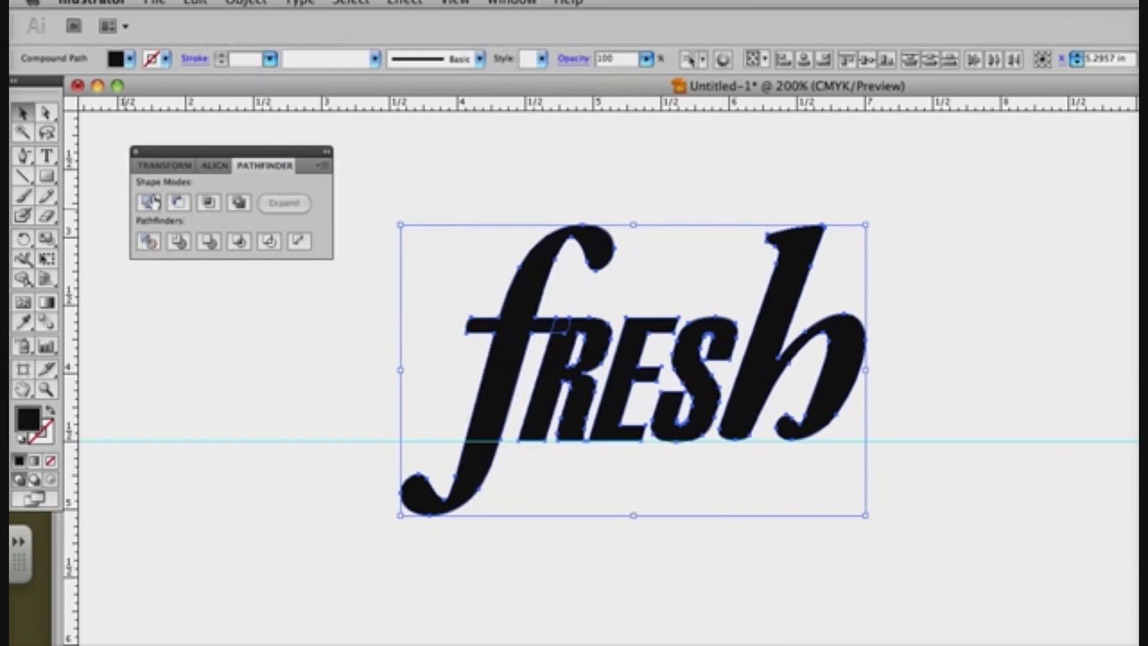
pyautogui.click(148, 202)
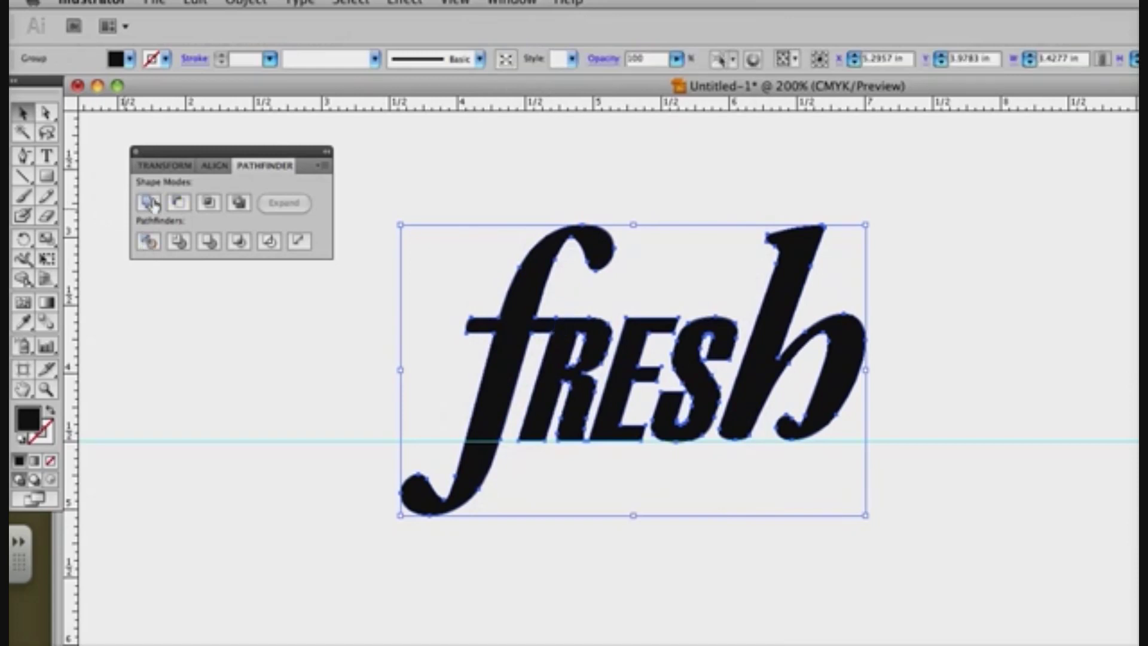
pyautogui.click(685, 154)
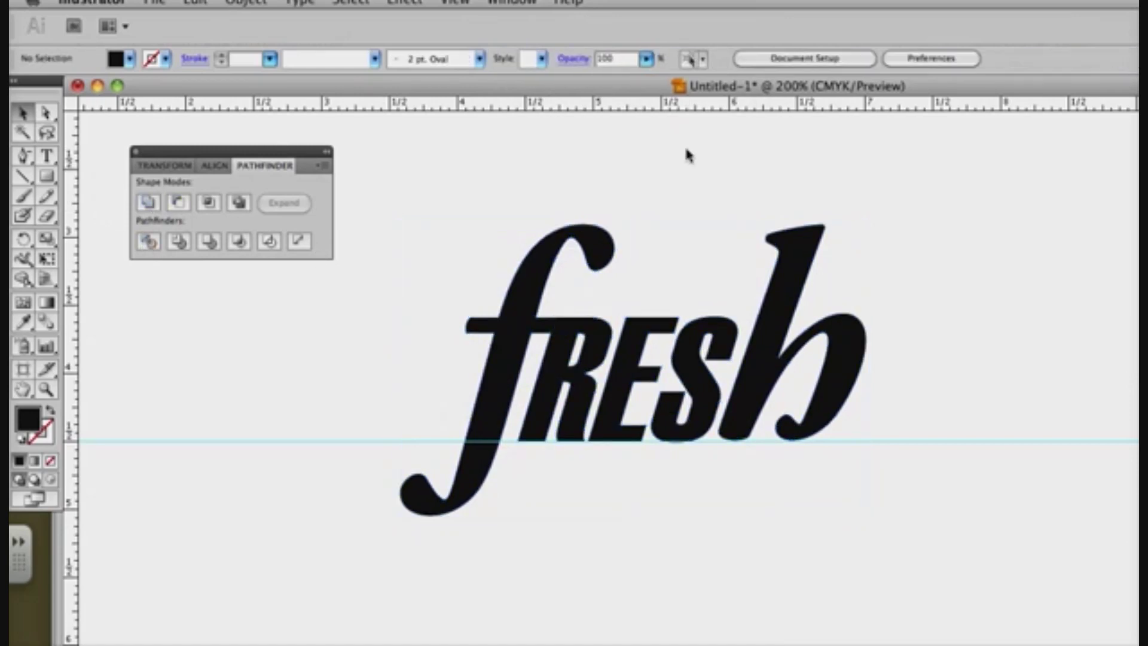
# Shear the merged FRESH wordmark by 10°
pyautogui.click(524, 311)
pyautogui.click(481, 158)
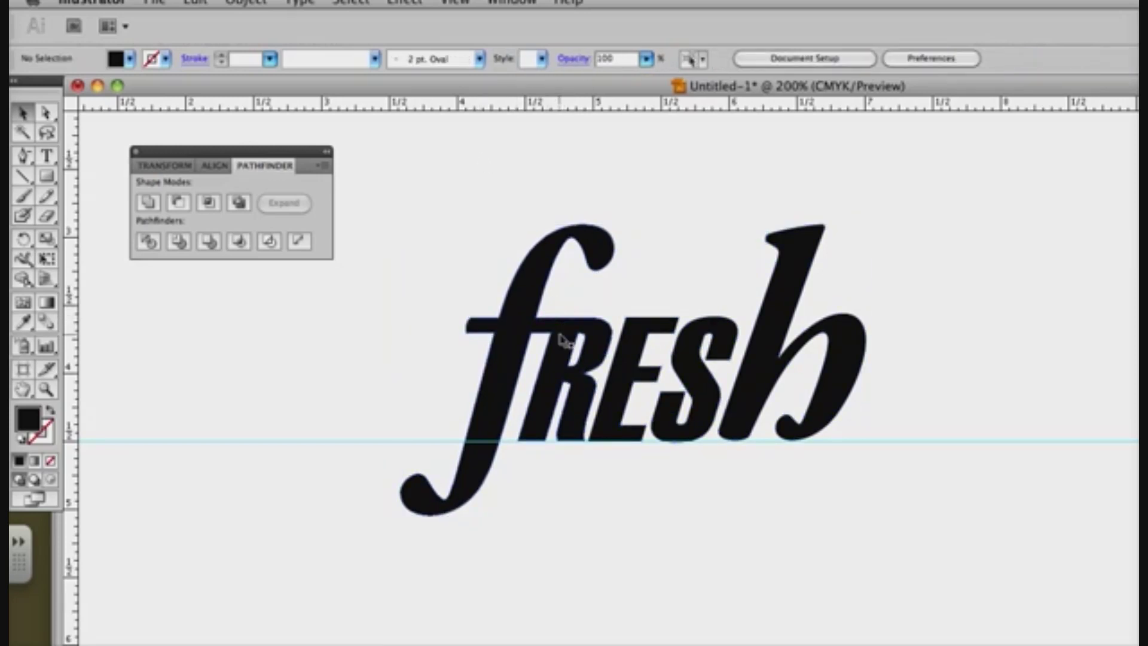
pyautogui.click(561, 340)
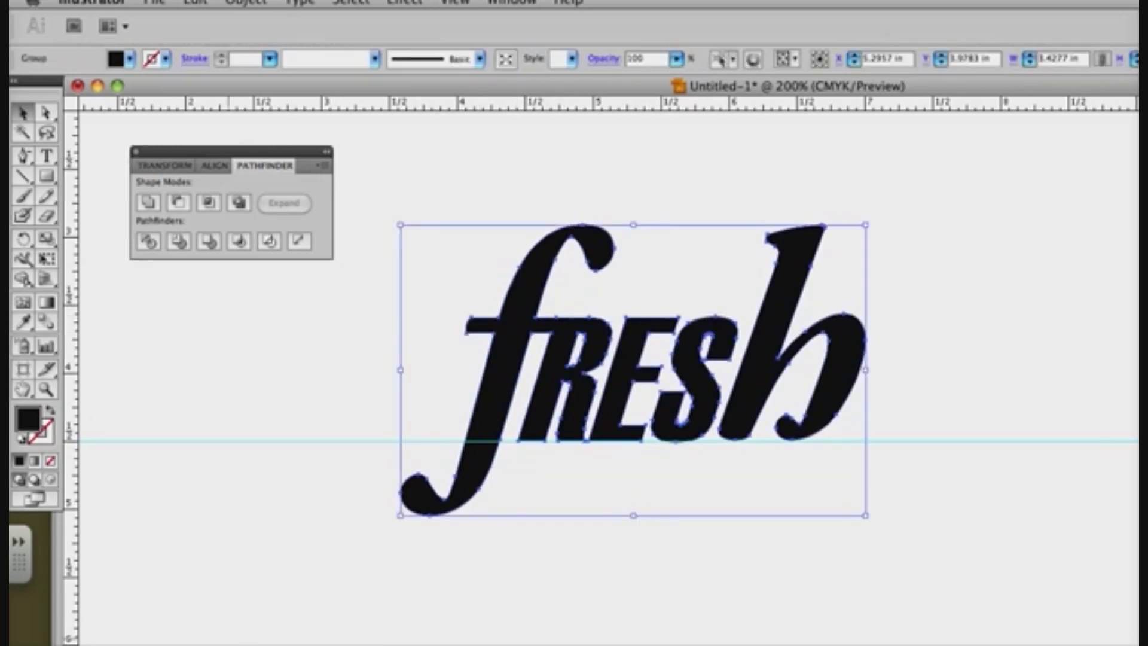
pyautogui.click(183, 163)
pyautogui.click(268, 229)
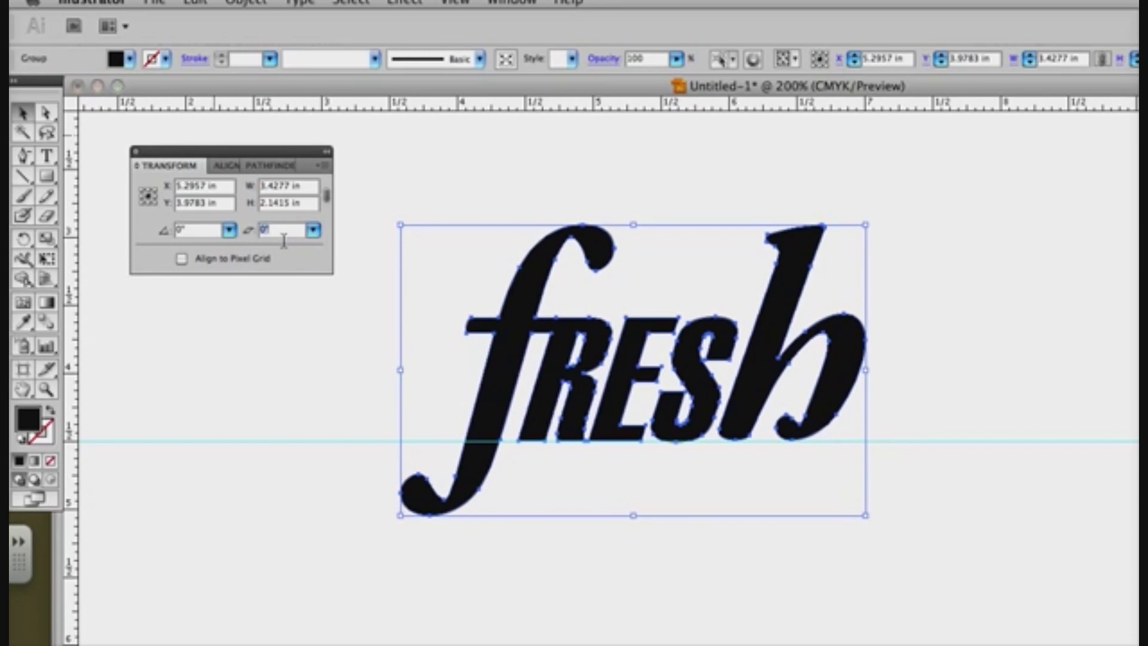
pyautogui.write('10')
pyautogui.press('Return')
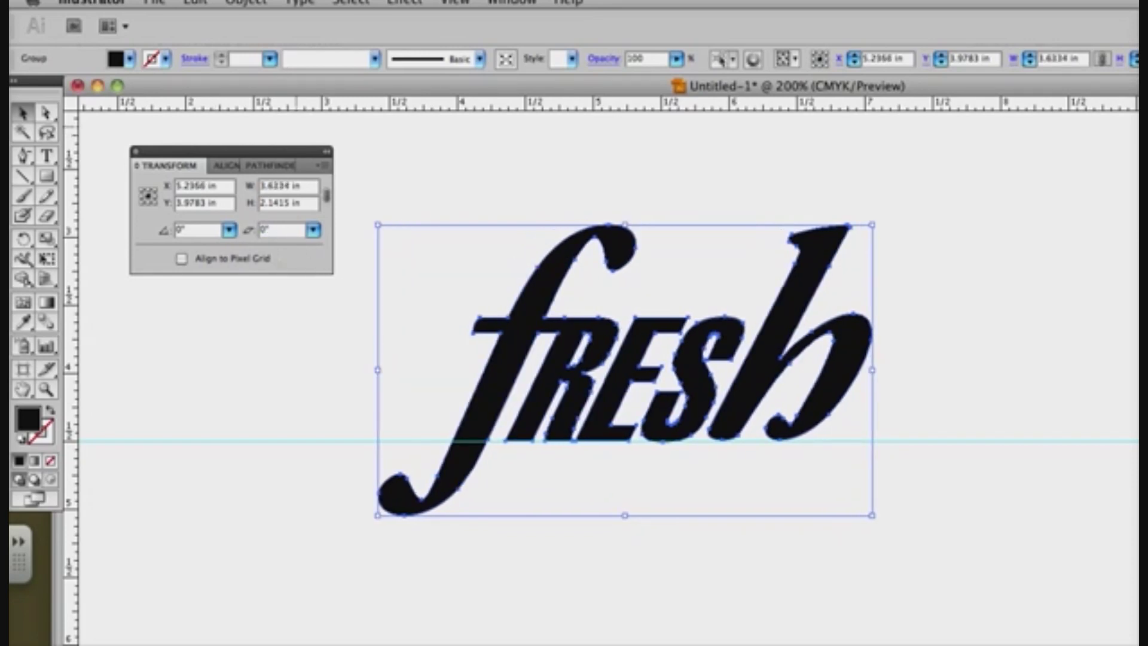
# Rotate the sheared wordmark by 10° so it climbs upward
pyautogui.click(230, 229)
pyautogui.click(154, 218)
pyautogui.click(208, 234)
pyautogui.write('10')
pyautogui.press('Return')
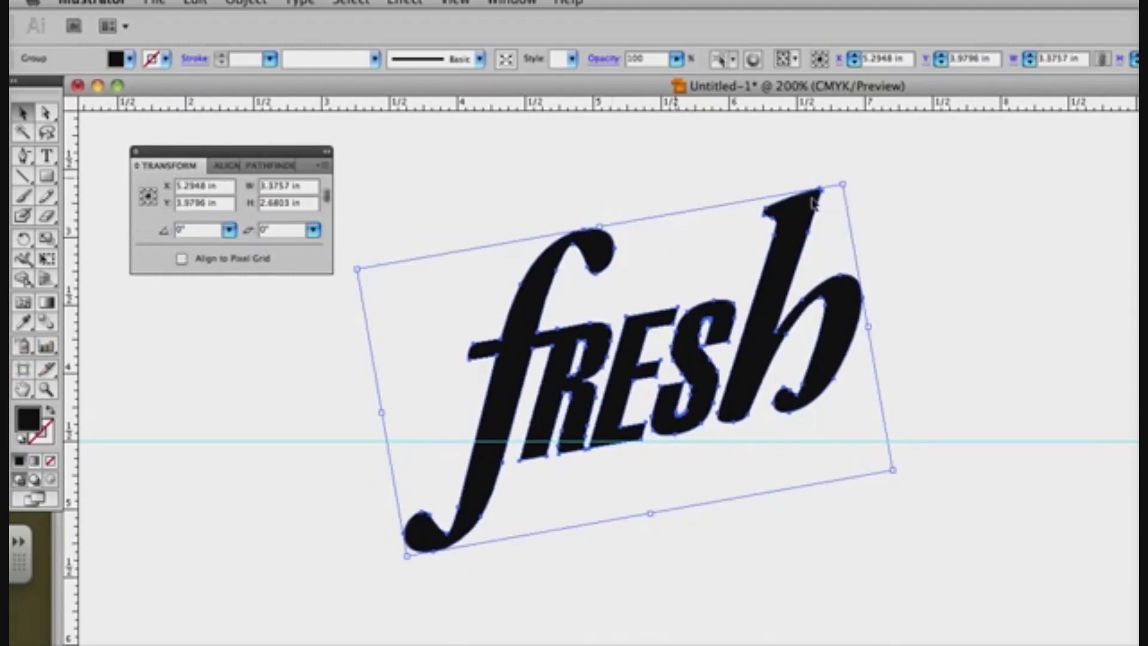
# Hide the selected wordmark's bounding box and show it again
pyautogui.click(926, 213)
pyautogui.click(773, 347)
pyautogui.click(405, 2)
pyautogui.click(417, 4)
pyautogui.press('shift+super+b')
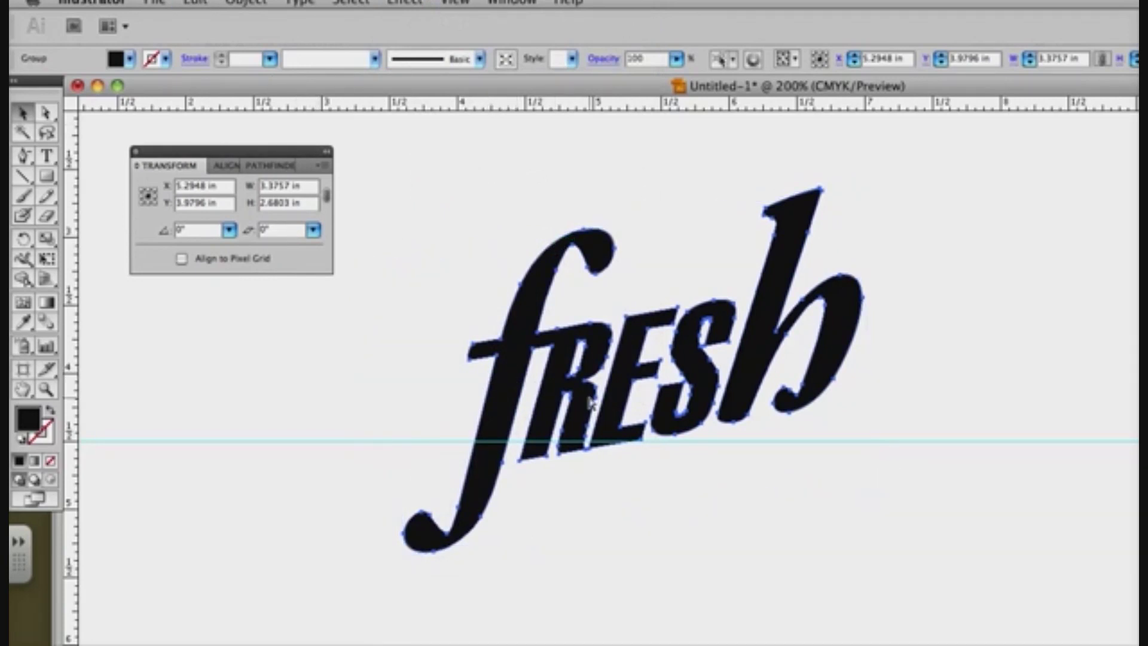
pyautogui.press('shift+super+b')
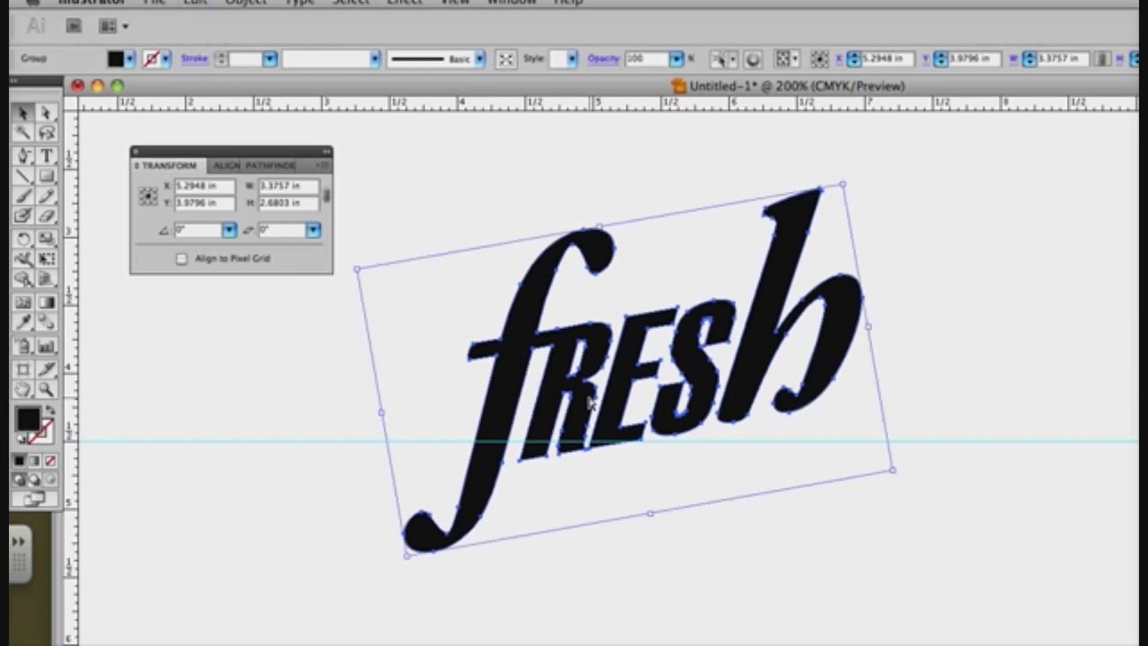
# Offset a light blue copy of the wordmark slightly up and left of the black original and give it a darker blue stroke
pyautogui.click(1000, 333)
pyautogui.moveTo(846, 316); pyautogui.dragTo(838, 307)
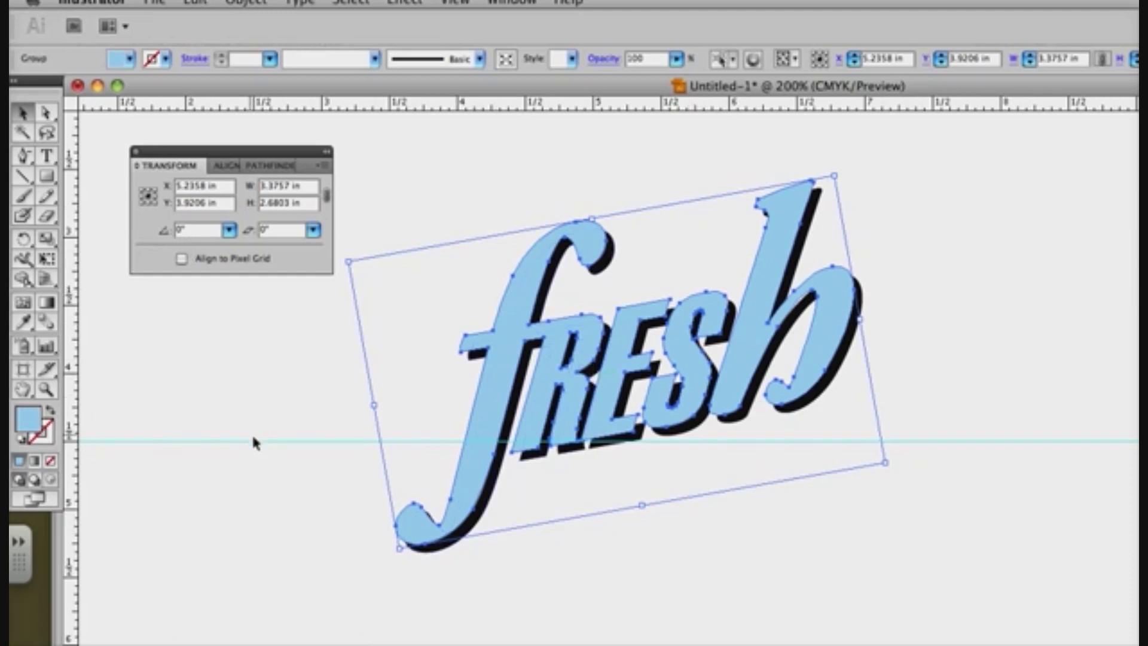
pyautogui.click(49, 439)
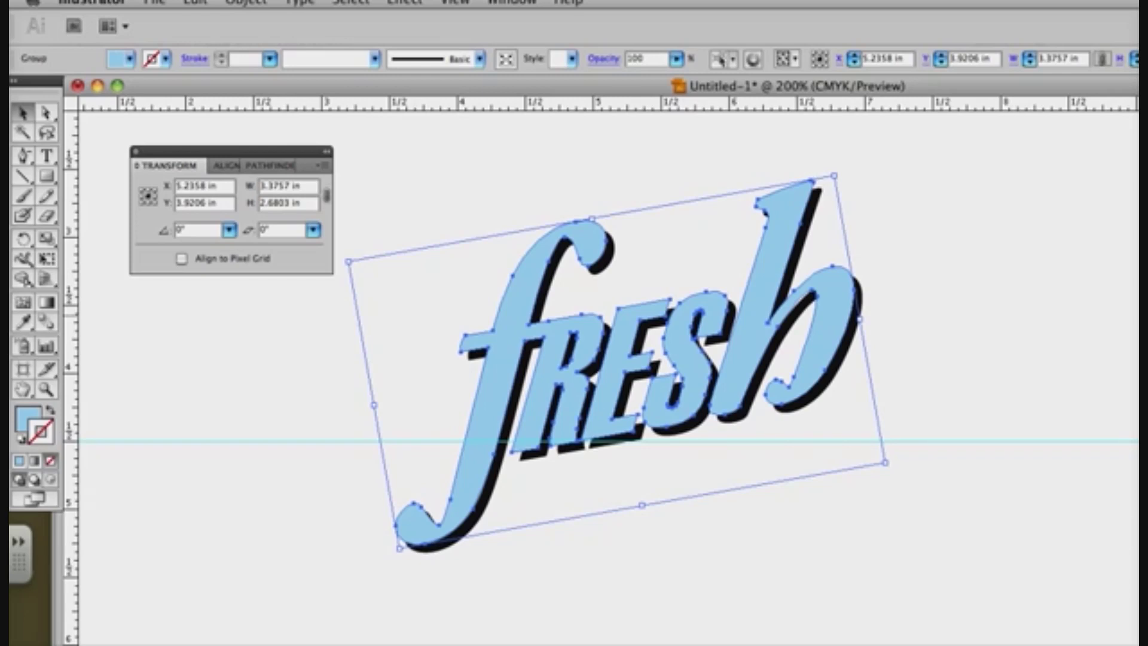
pyautogui.press(',')
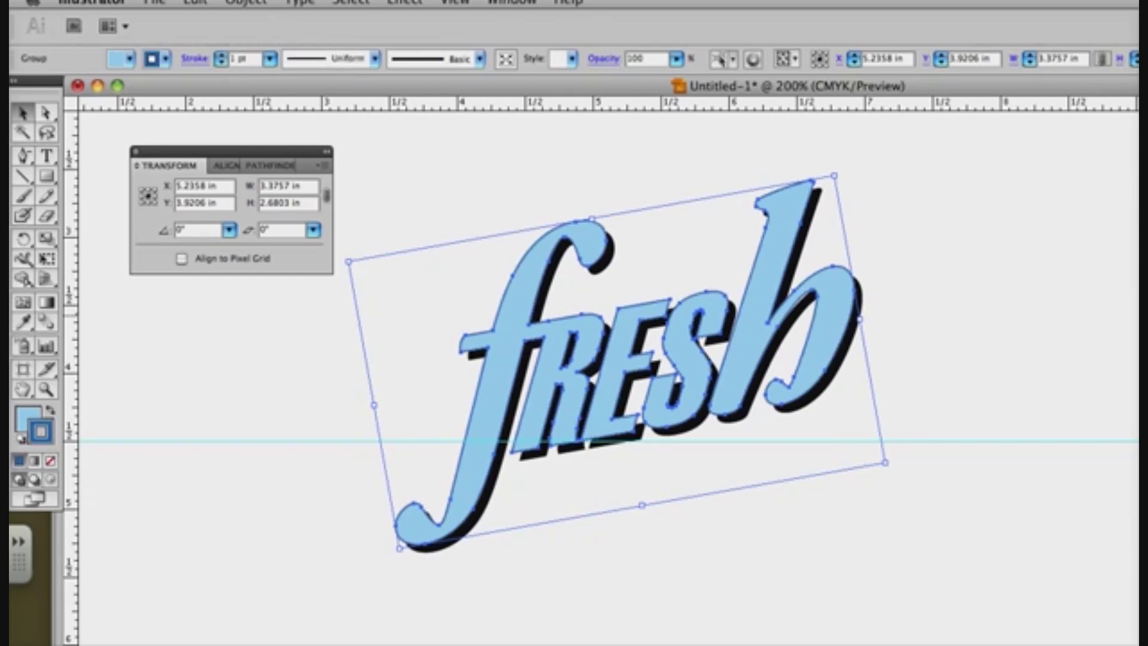
# Align the light blue wordmark's stroke to the outside and set its weight to 3 pt
pyautogui.moveTo(1136, 370); pyautogui.dragTo(912, 161)
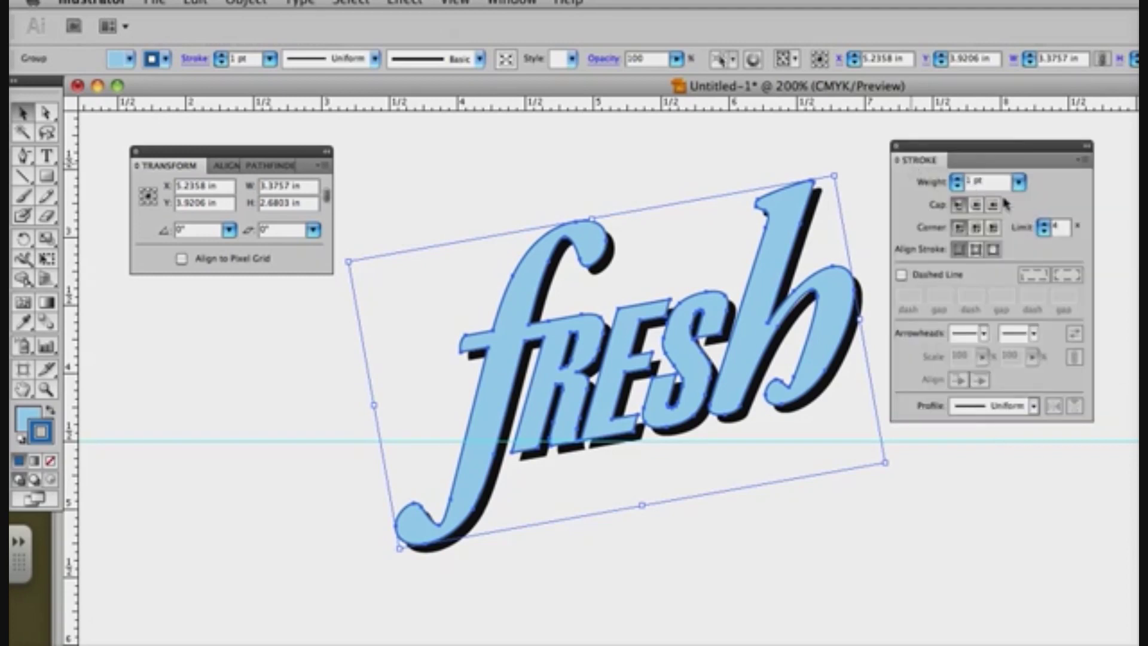
pyautogui.click(993, 250)
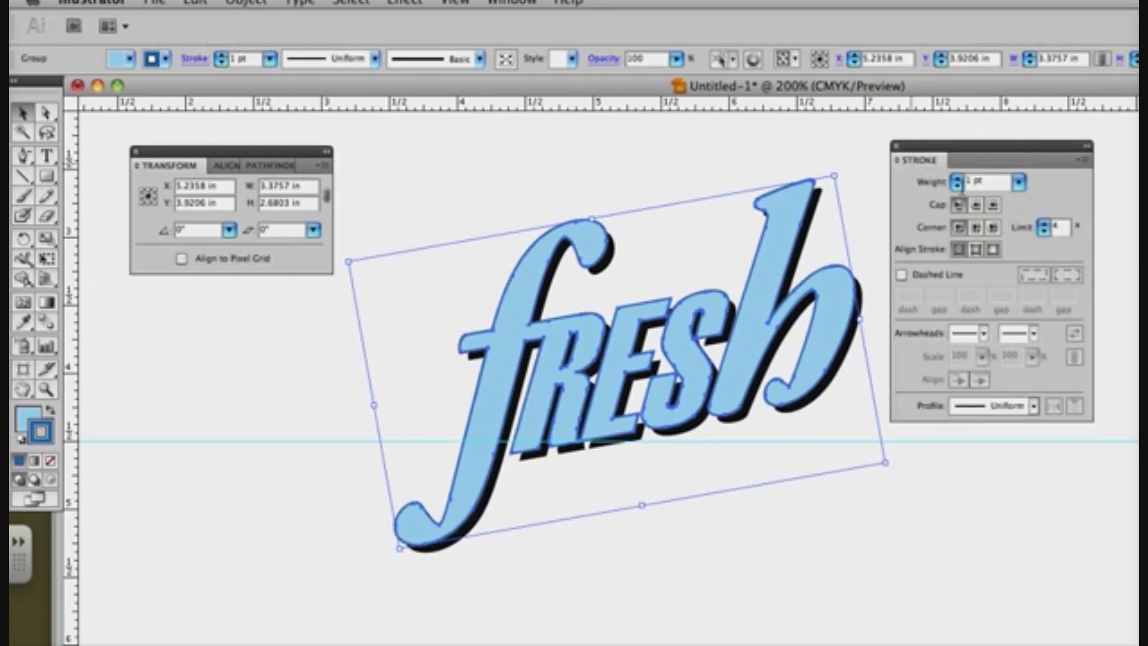
pyautogui.click(958, 179)
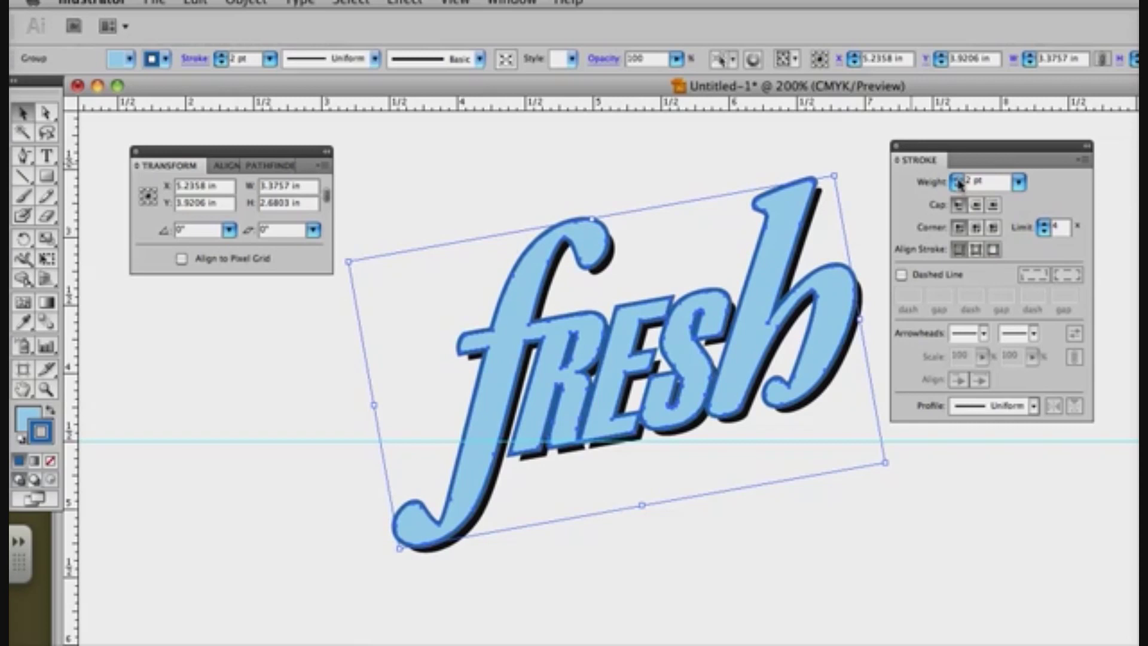
pyautogui.click(957, 181)
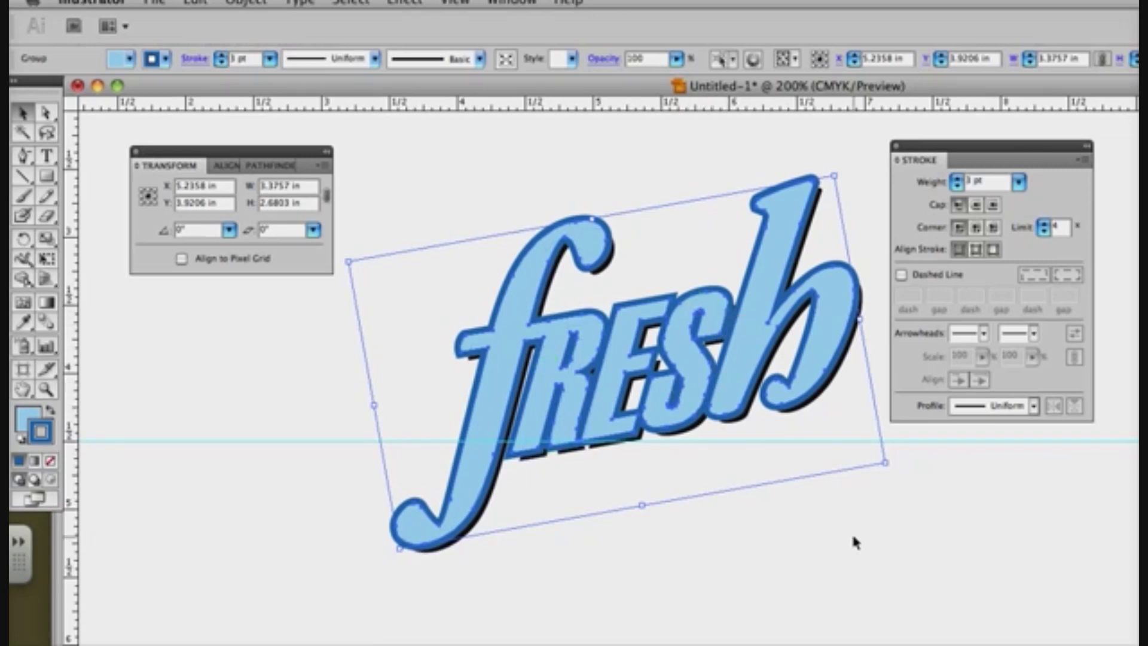
# Deselect the wordmark and examine its blue outline and black offset shadow up close and from a distance
pyautogui.press('super+equal')
pyautogui.press('super+equal')
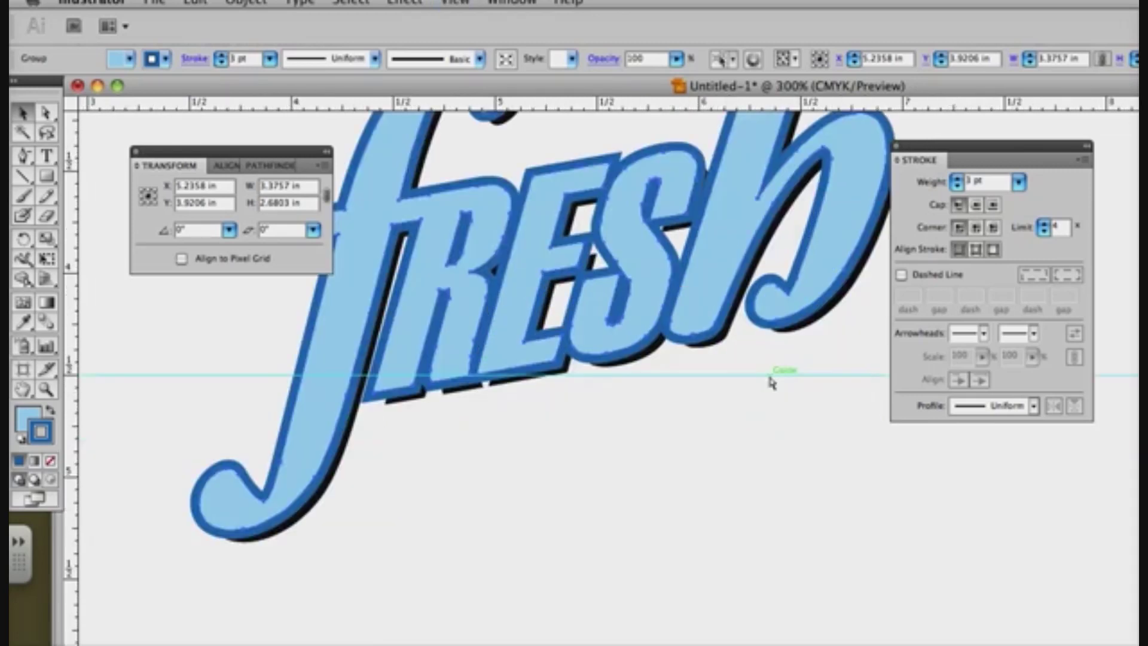
pyautogui.scroll(5, 665, 270)
pyautogui.hscroll(-2, 665, 270)
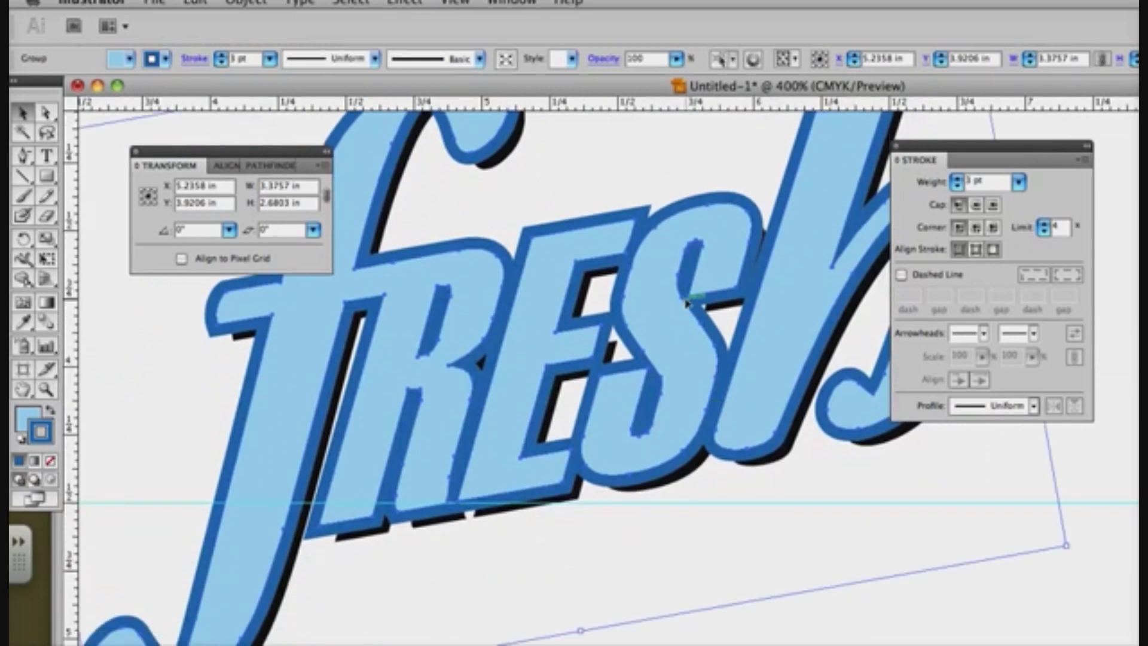
pyautogui.press('super+shift+a')
pyautogui.press('super+minus')
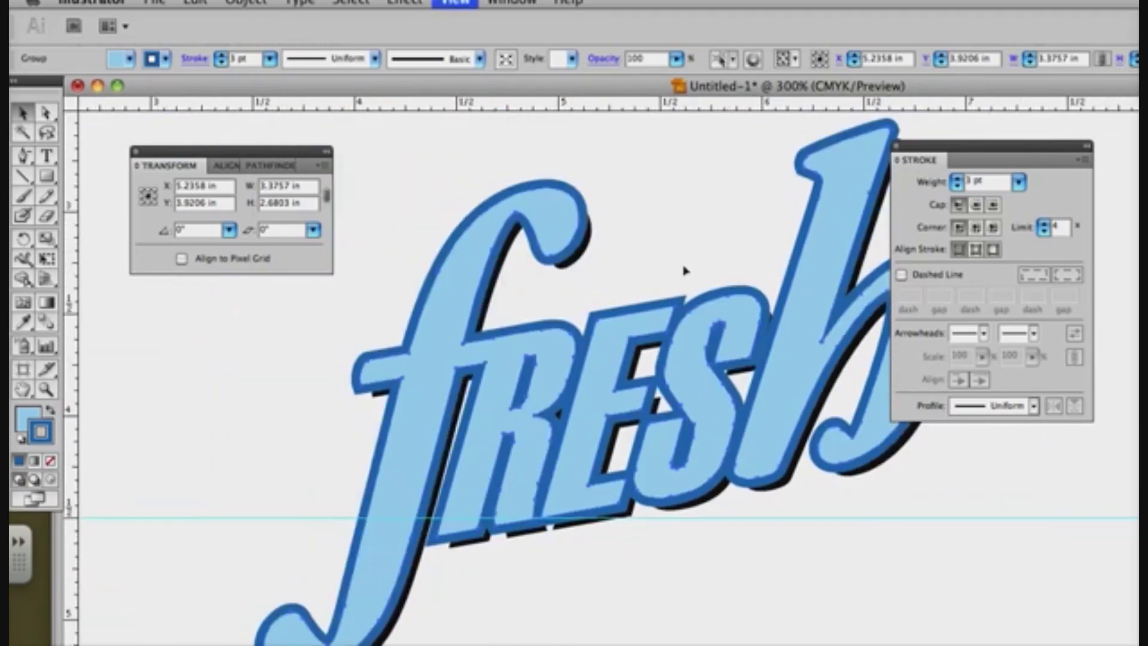
pyautogui.moveTo(720, 237); pyautogui.dragTo(701, 227)
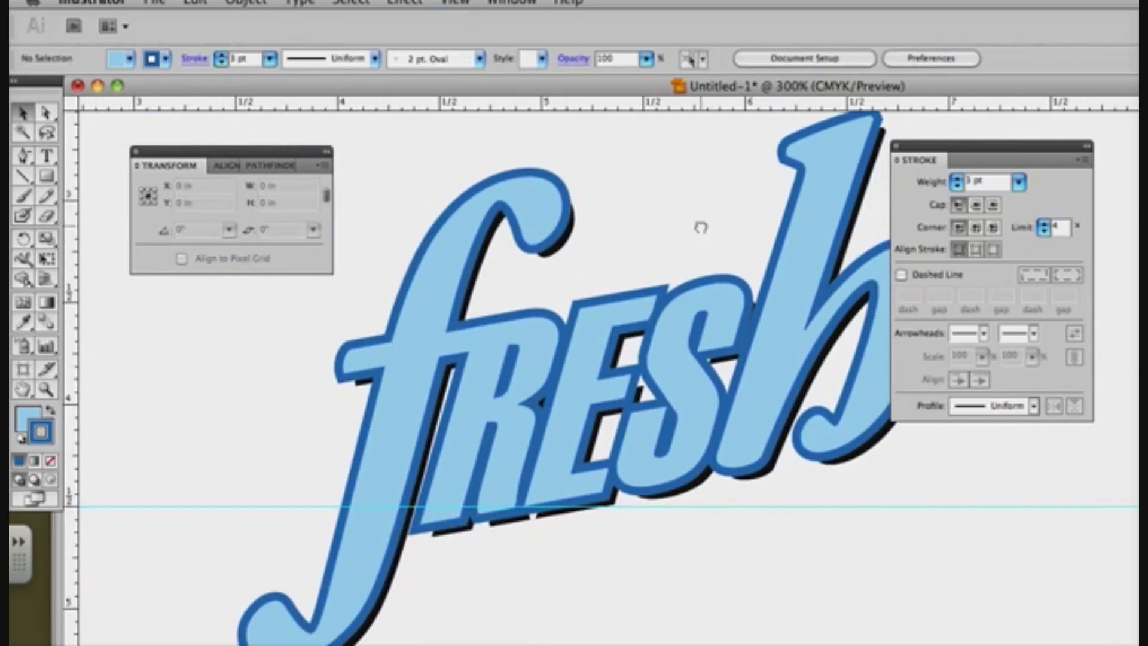
pyautogui.press('super+minus')
pyautogui.press('super+minus')
pyautogui.scroll(-5, 767, 318)
pyautogui.hscroll(5, 767, 318)
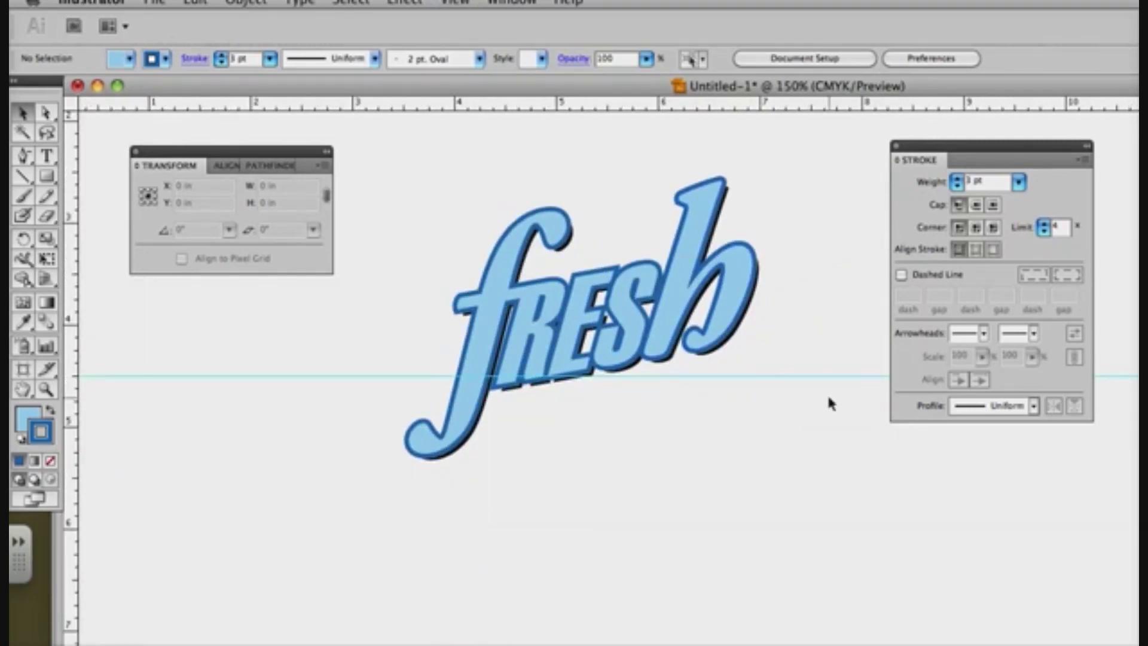
# Hide the ruler guides so the wordmark stands on a clean artboard
pyautogui.click(454, 3)
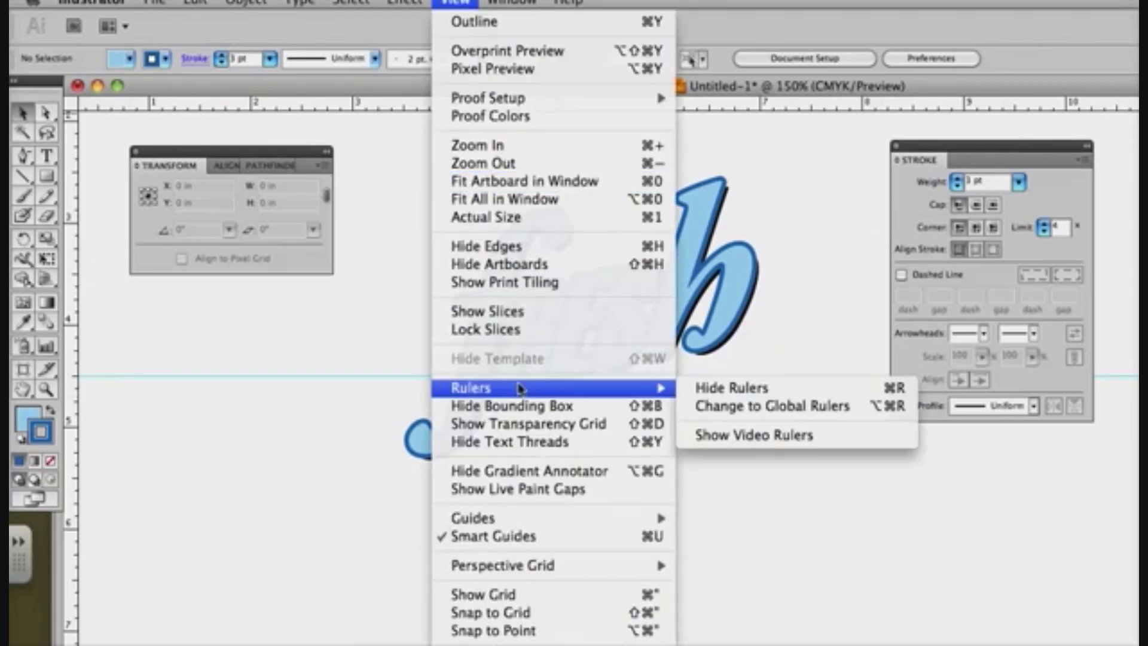
pyautogui.moveTo(661, 521)
pyautogui.click(734, 518)
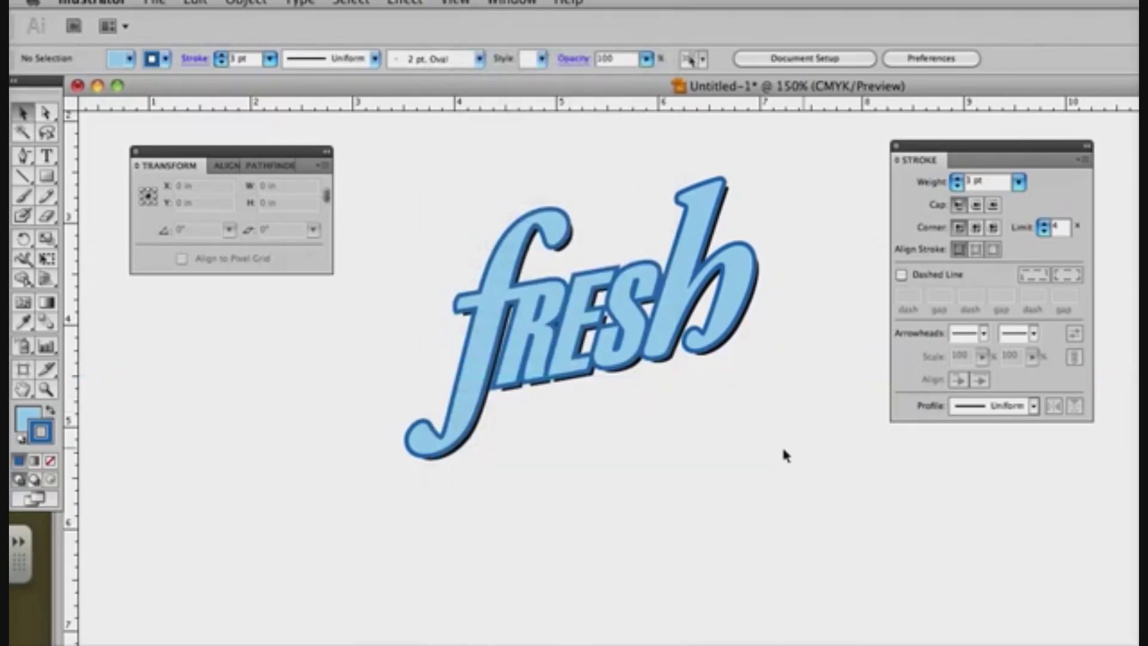
pyautogui.moveTo(738, 399); pyautogui.dragTo(753, 388)
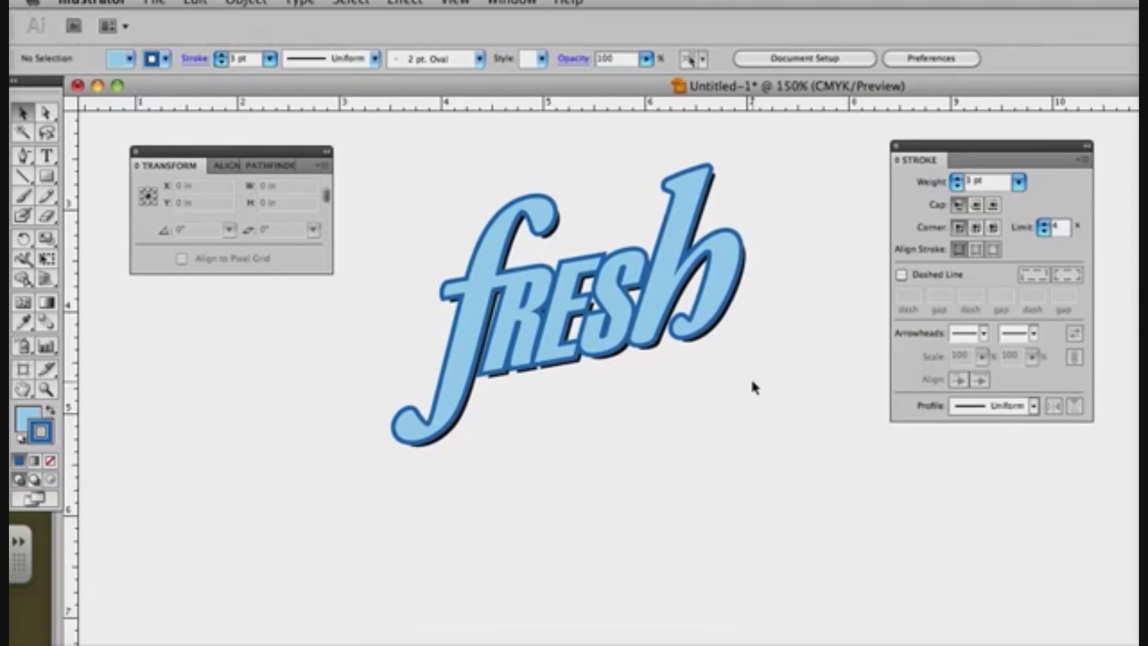
# Add the text ULTRA below the wordmark and set its font to Haettenschweiler
pyautogui.press('t')
pyautogui.click(501, 502)
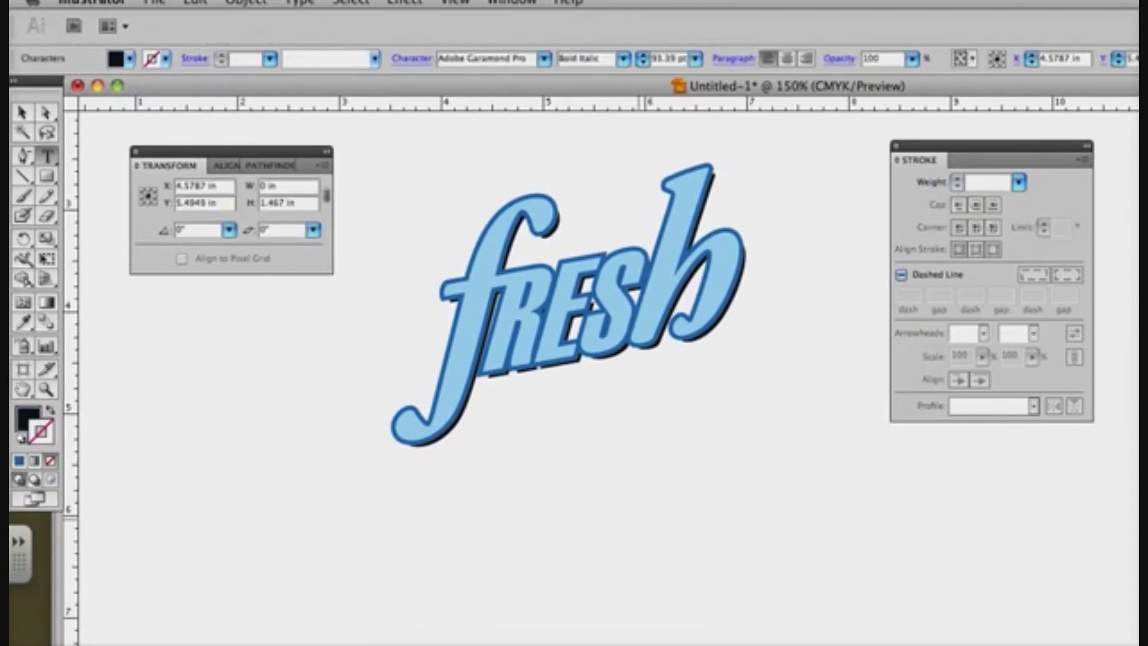
pyautogui.write('ULTRA')
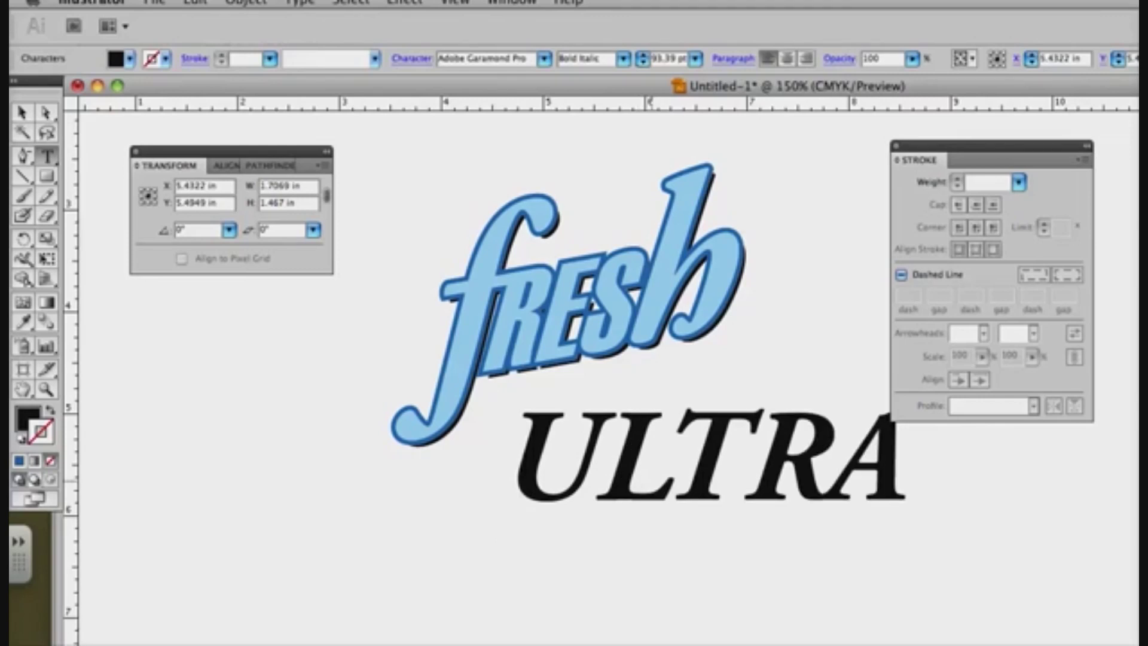
pyautogui.press('Escape')
pyautogui.click(474, 59)
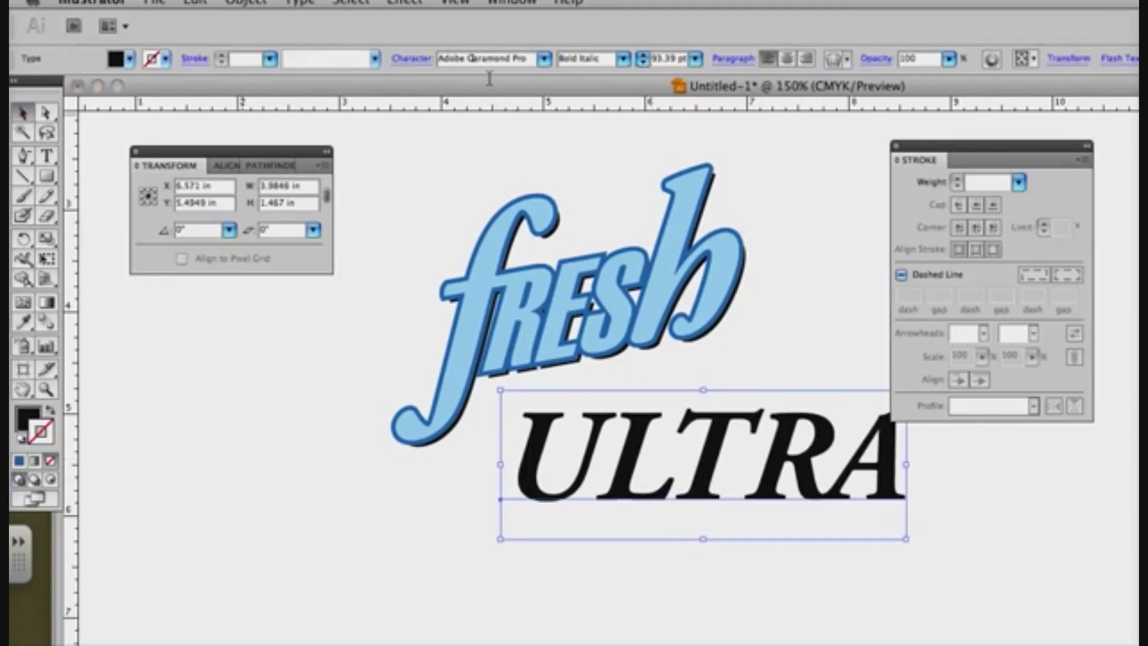
pyautogui.write('Haettenschweiler')
pyautogui.press('Return')
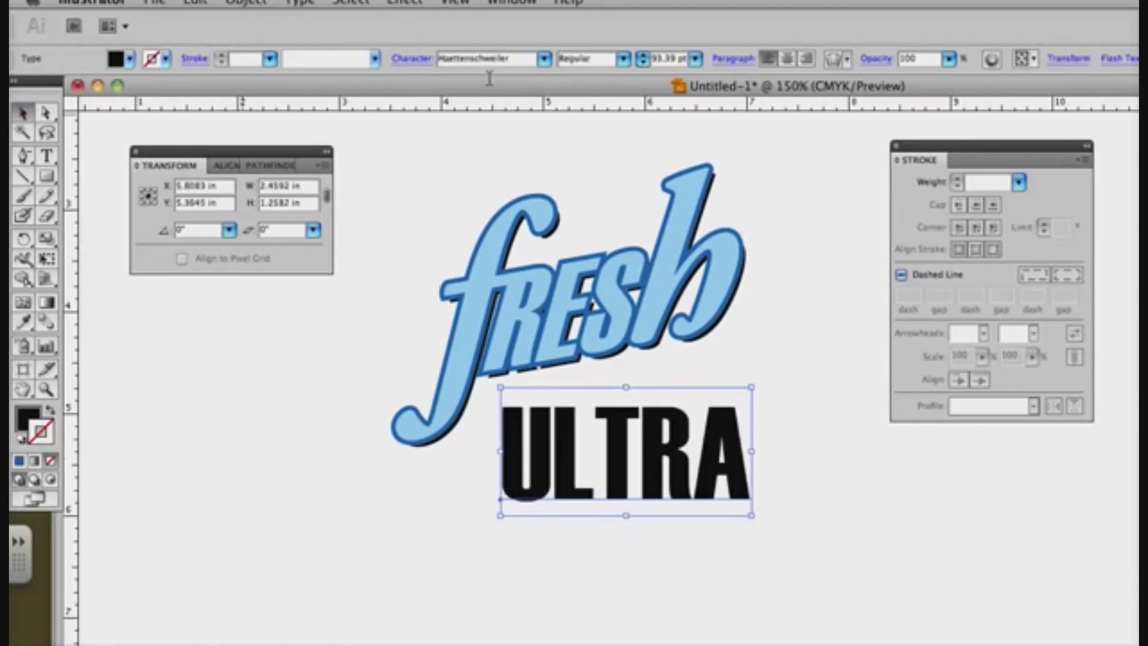
# Rotate and shear the word ULTRA to match the angle and slant of the FRESH wordmark
pyautogui.click(177, 230)
pyautogui.press('Return')
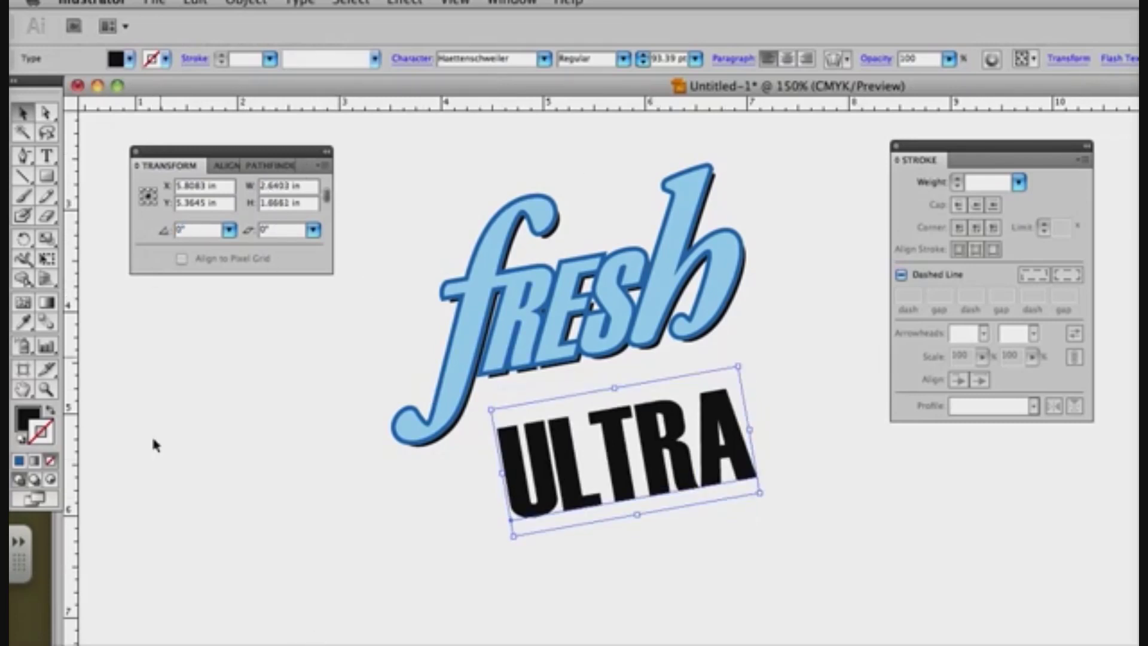
pyautogui.click(281, 233)
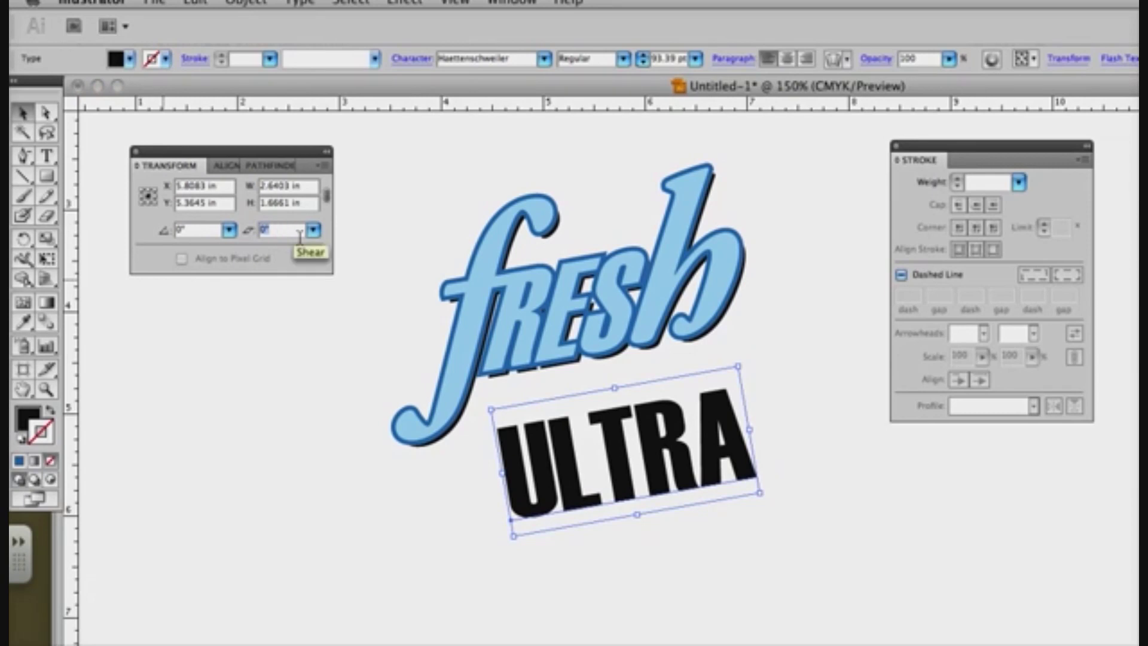
pyautogui.press('Return')
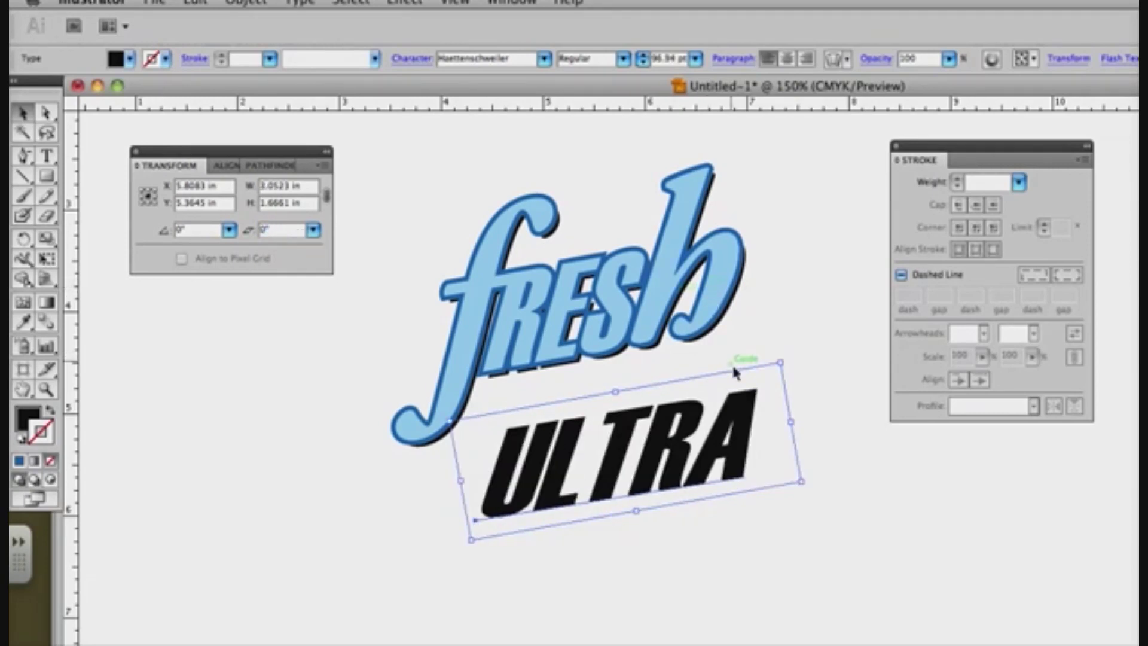
# Scale ULTRA down to about 34 pt and fit it above RES, between the tops of the f and h
pyautogui.moveTo(780, 363); pyautogui.dragTo(616, 435)
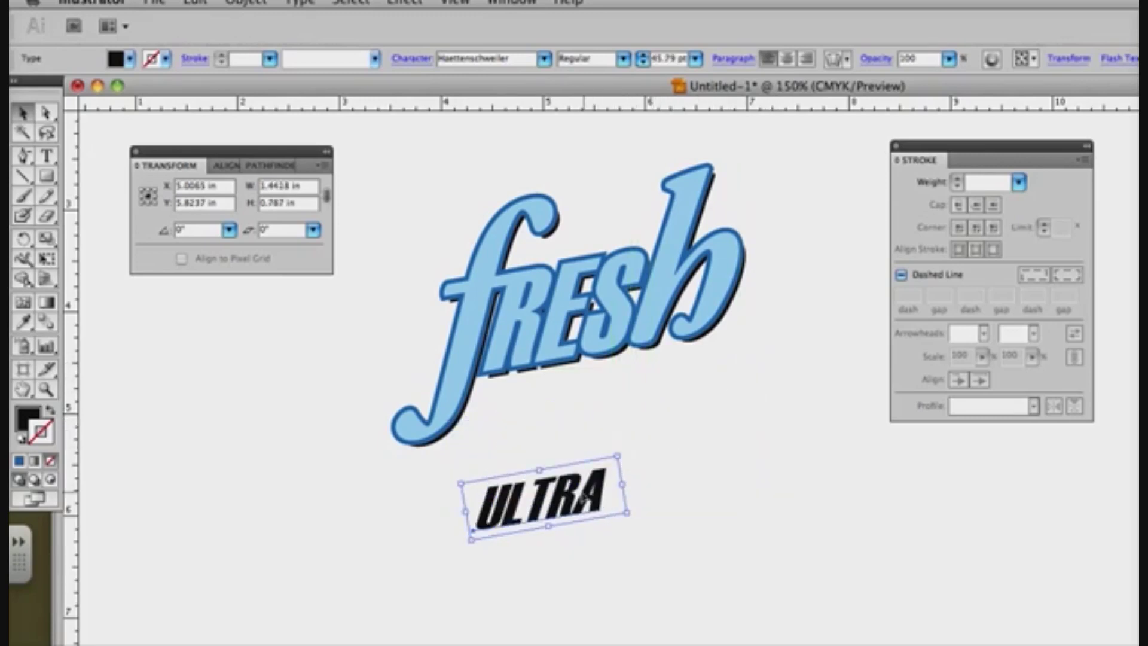
pyautogui.moveTo(569, 506); pyautogui.dragTo(614, 234)
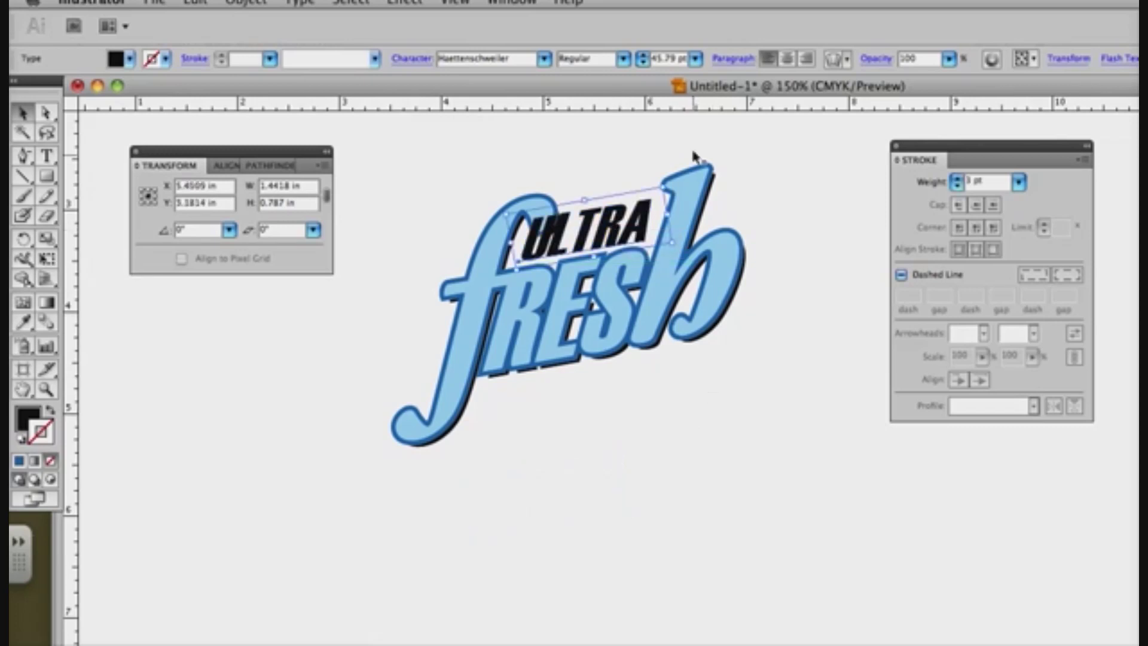
pyautogui.moveTo(514, 223); pyautogui.dragTo(551, 221)
pyautogui.press('Up')
pyautogui.press('Up')
pyautogui.press('Left')
pyautogui.press('Up')
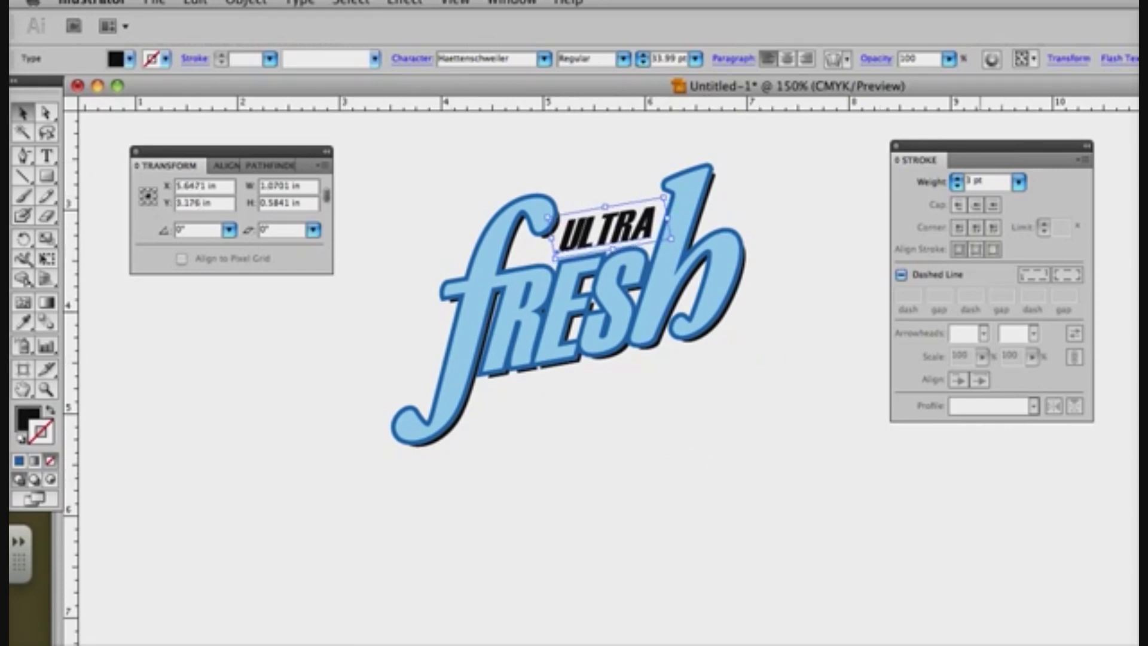
# Set the word ULTRA to a font size of 30 pt with a tracking of 50
pyautogui.press('super+t')
pyautogui.click(801, 519)
pyautogui.click(728, 432)
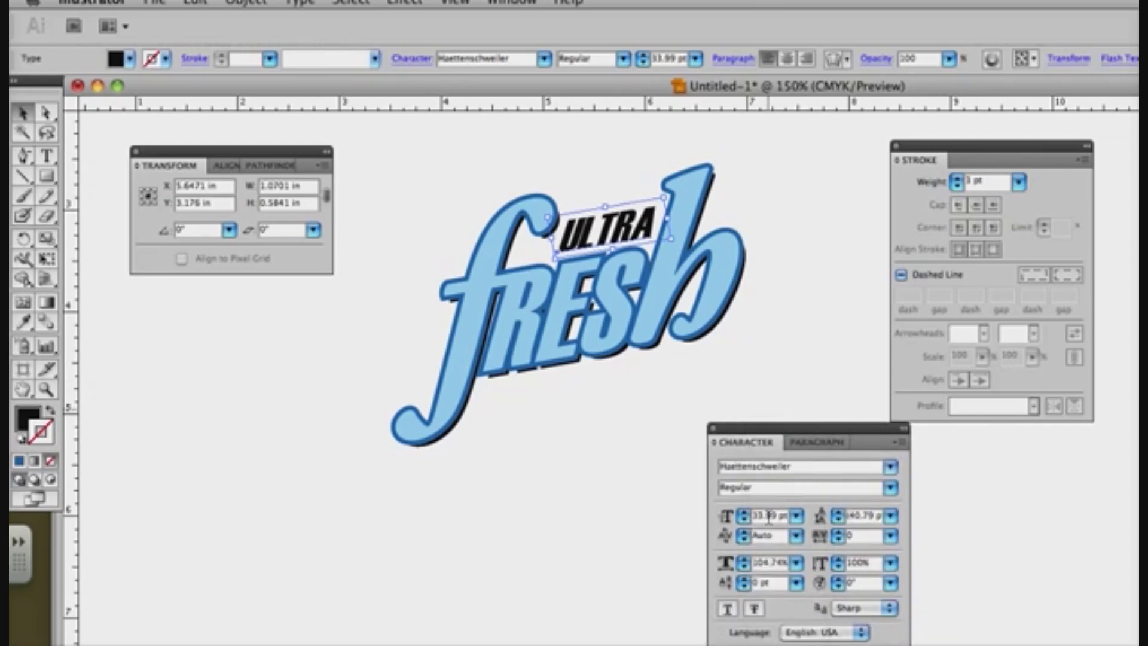
pyautogui.click(761, 515)
pyautogui.write('30')
pyautogui.press('Return')
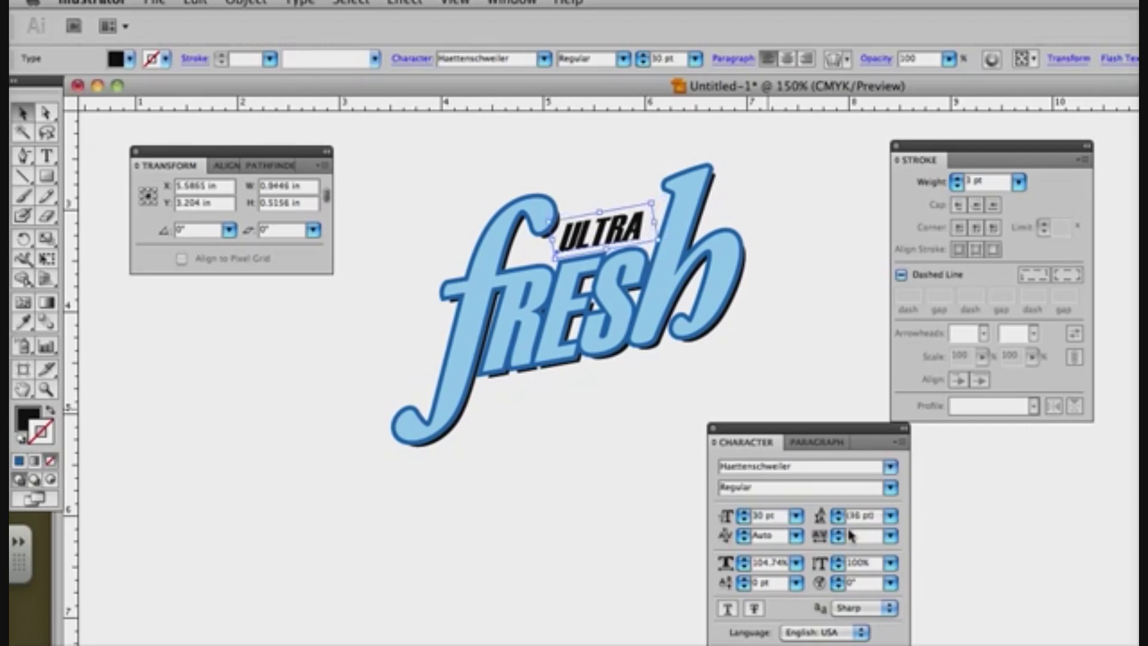
pyautogui.click(891, 536)
pyautogui.click(874, 618)
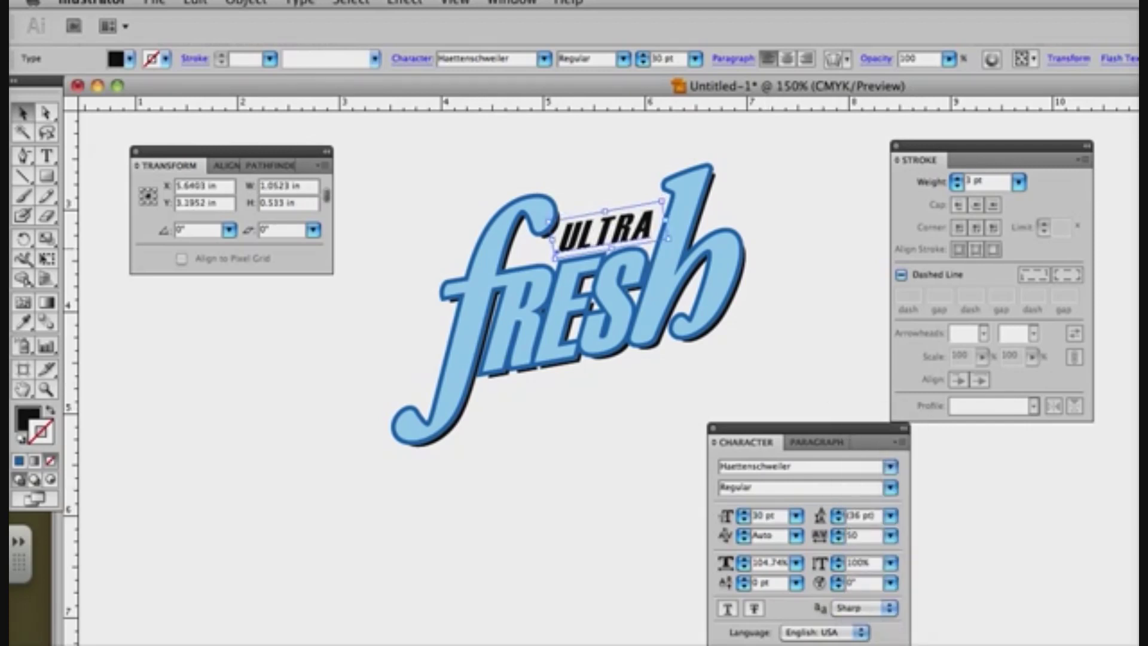
# Give ULTRA the same dark blue as the wordmark's outline as its fill, with no stroke
pyautogui.press(',')
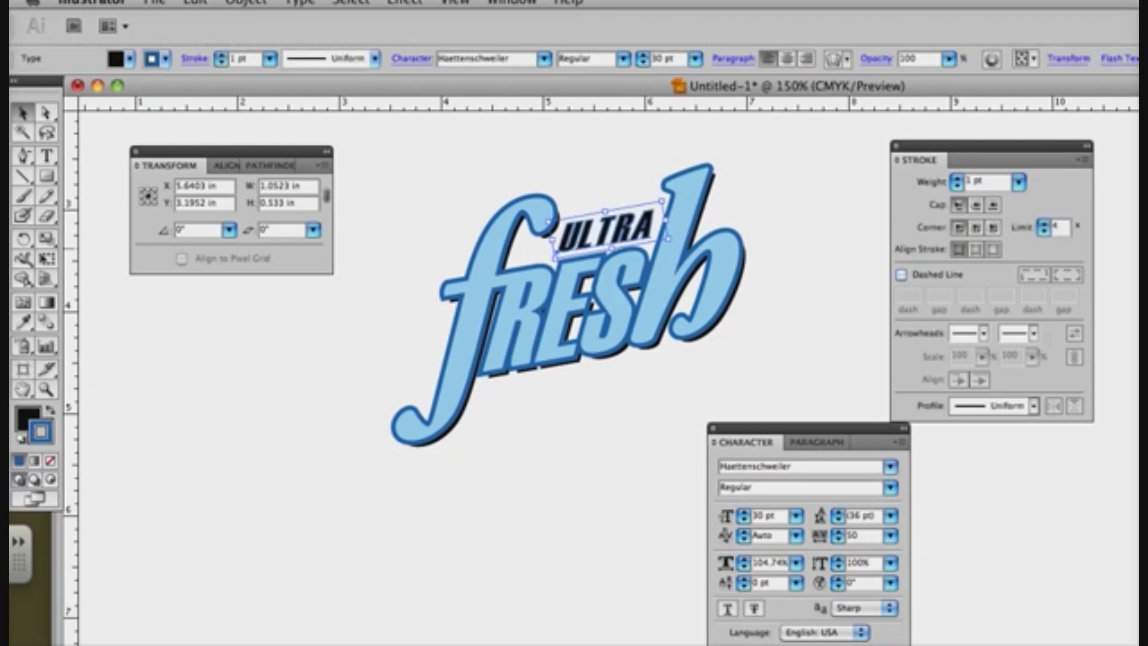
pyautogui.click(50, 413)
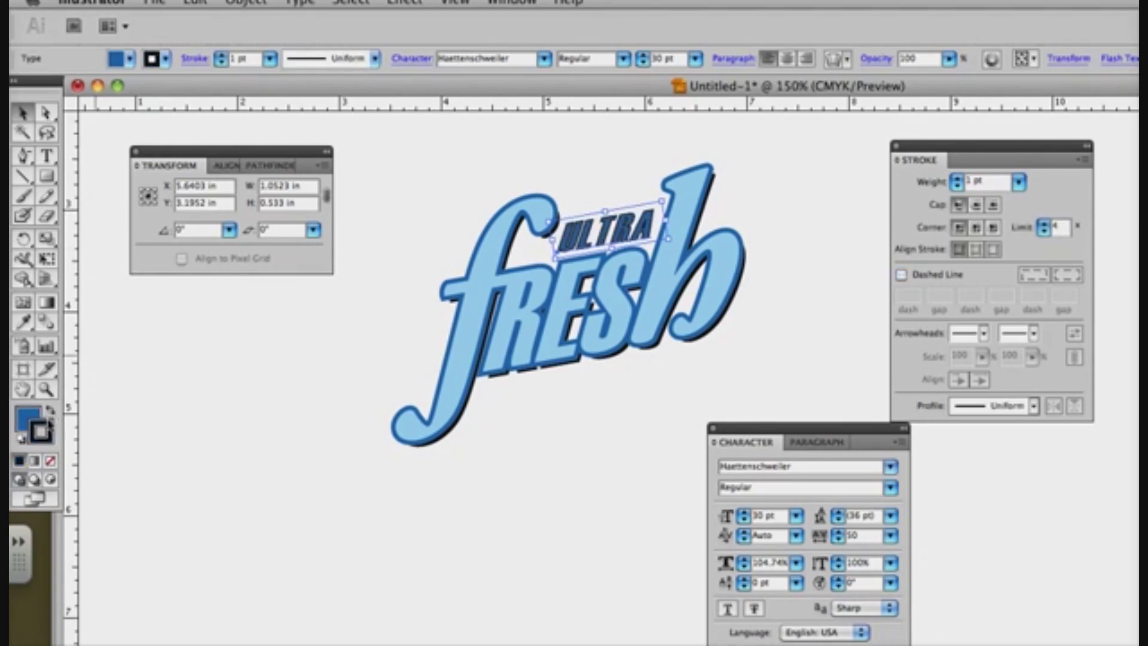
pyautogui.click(50, 461)
pyautogui.click(585, 470)
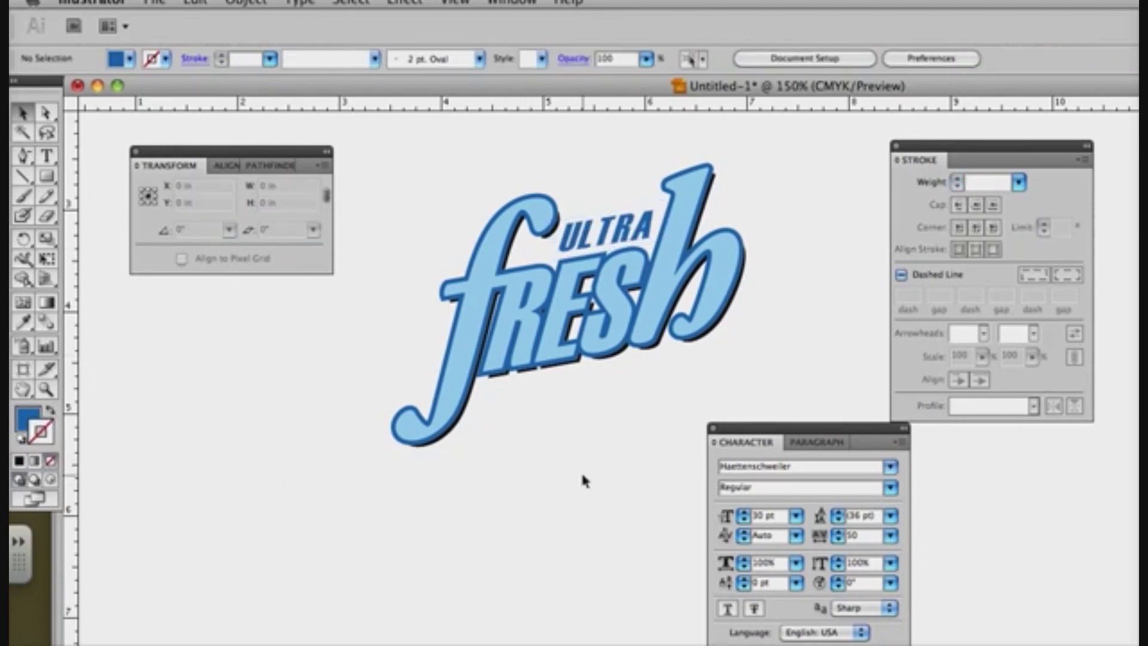